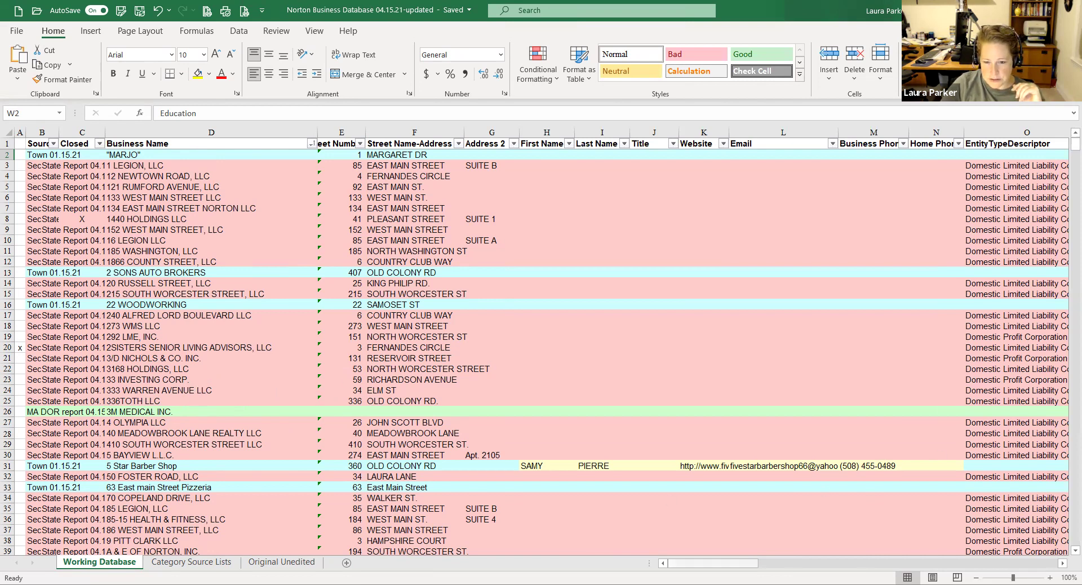
Highlight row 28, 40 Meadowbrook Lane Realty LLC, and examine its data across to the full street address column
scroll(541, 338, right, 2)
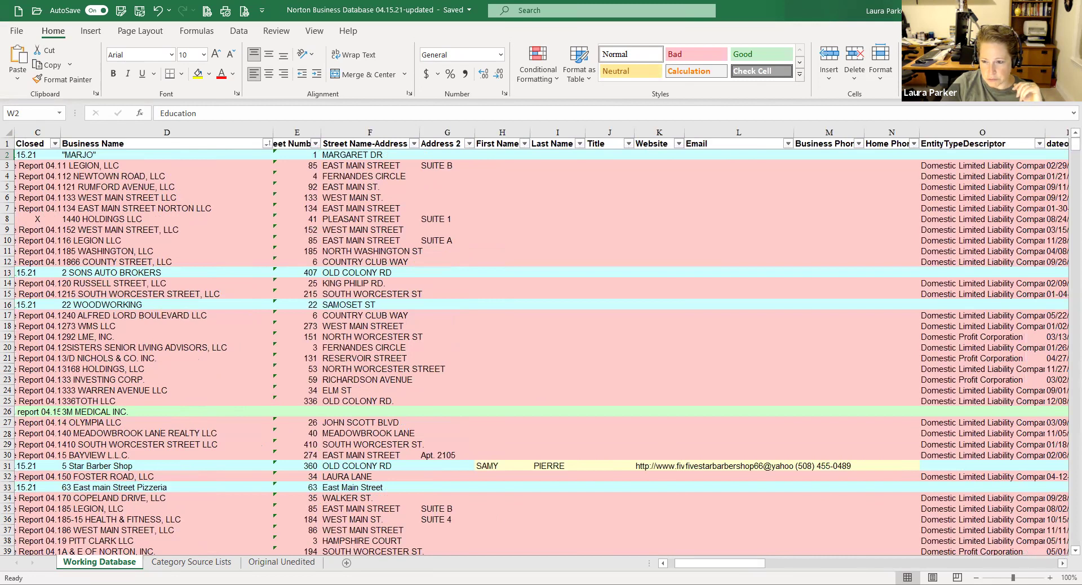
scroll(539, 348, right, 3)
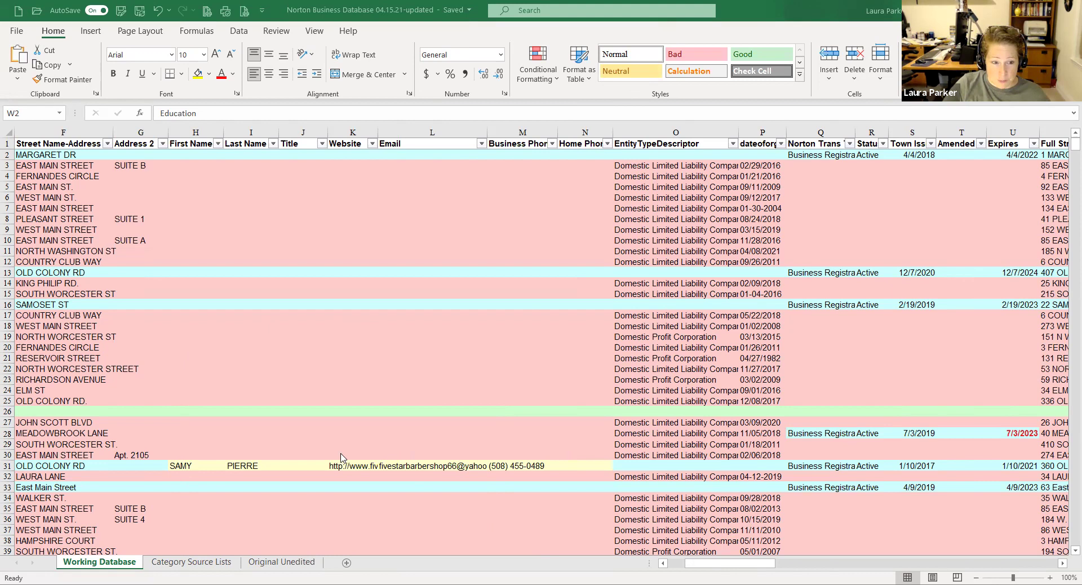
click(7, 444)
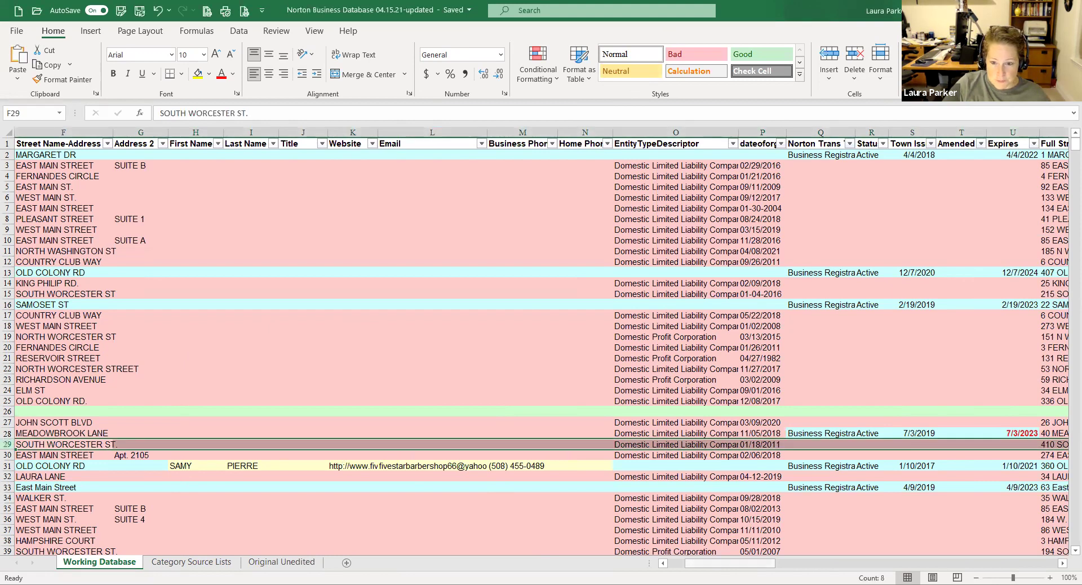
scroll(8, 435, left, 5)
click(8, 435)
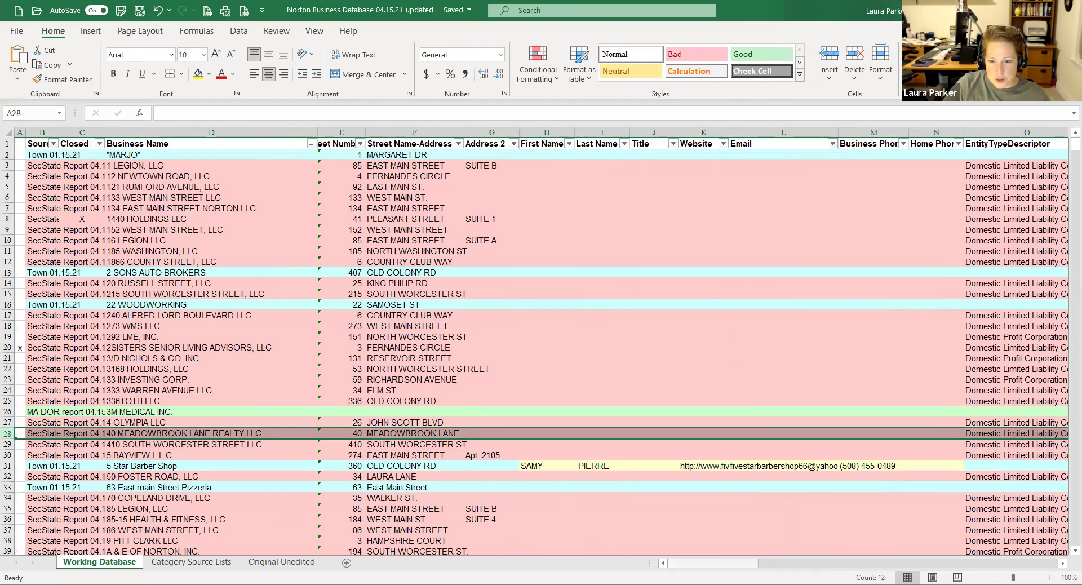
drag(713, 563, 730, 564)
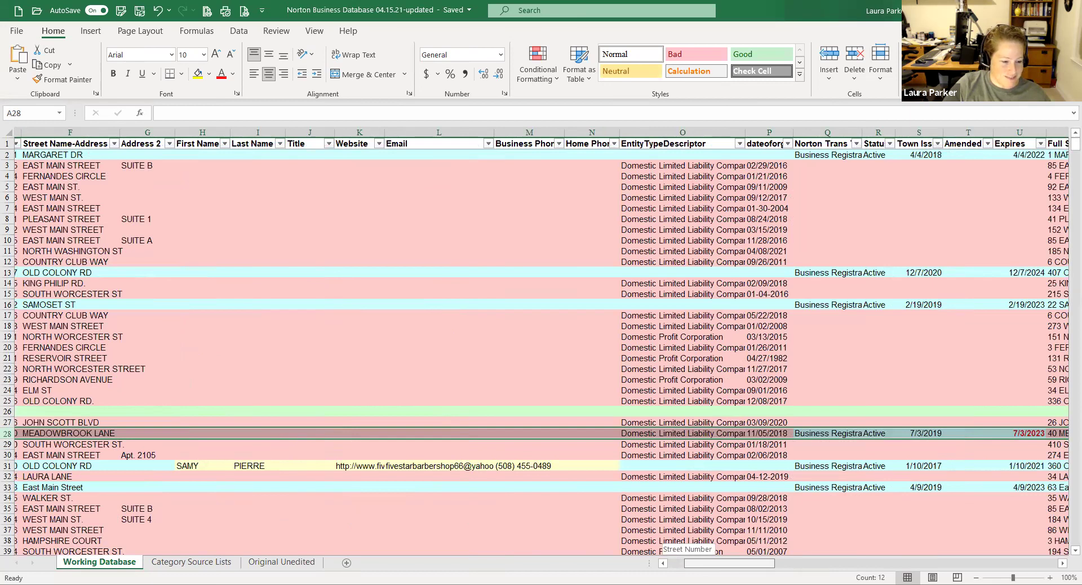
drag(730, 563, 738, 563)
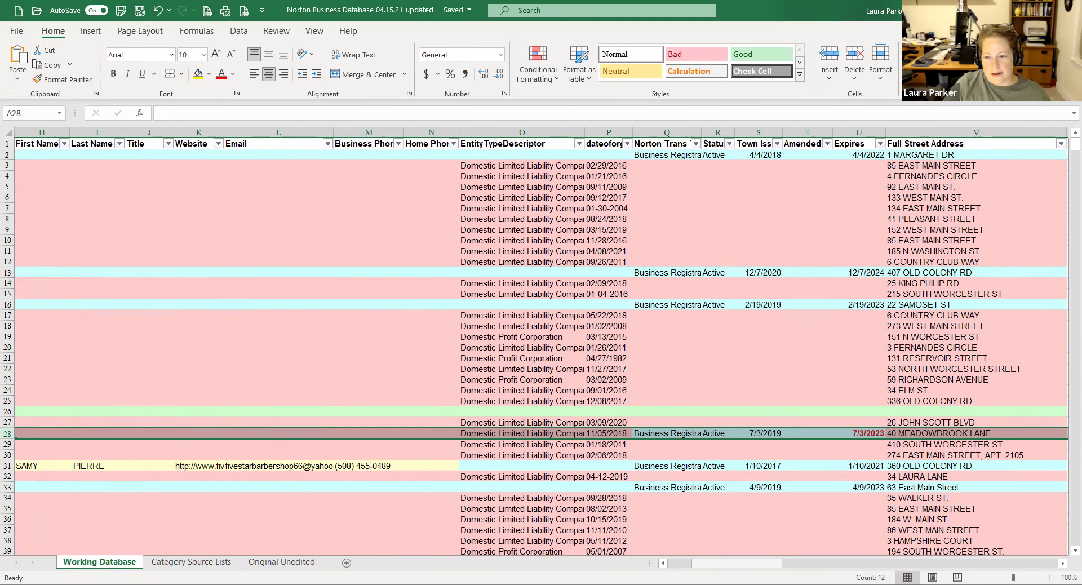
Select row 28's town registration cells from Norton Trans Type through Expires, Q28:U28
click(667, 442)
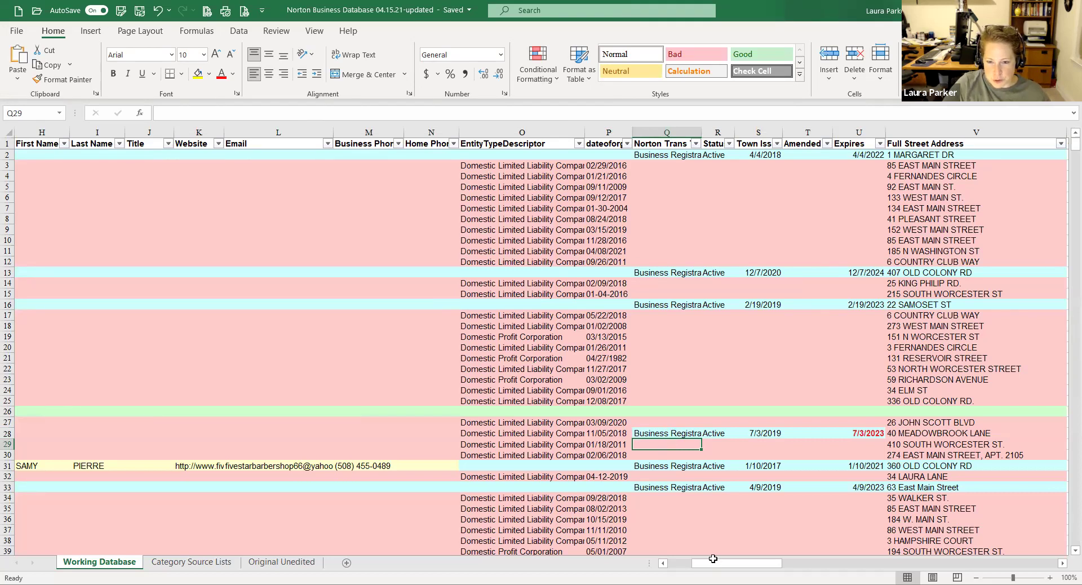
drag(654, 433, 829, 433)
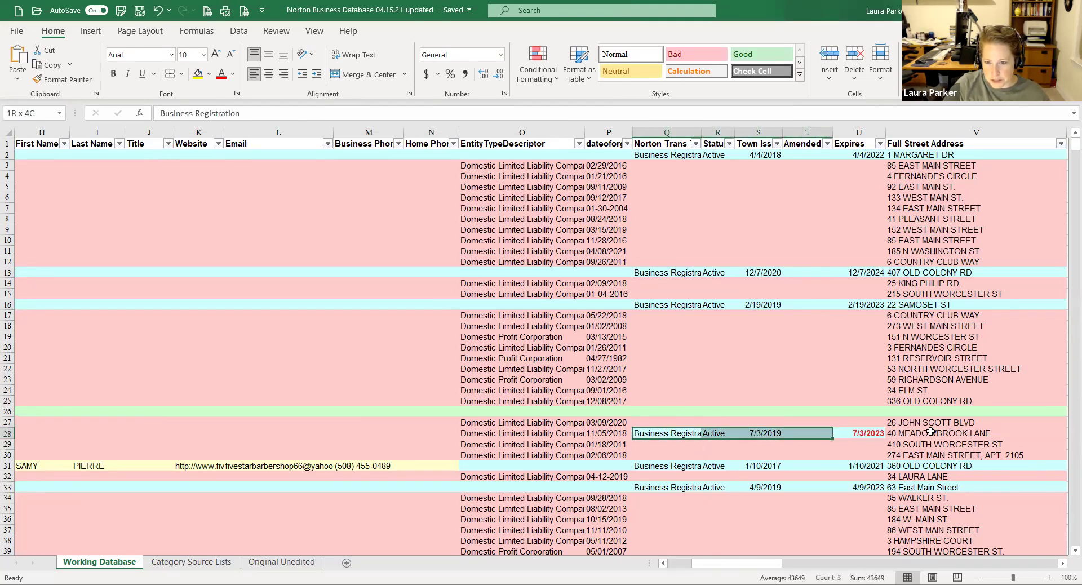
drag(931, 432, 860, 433)
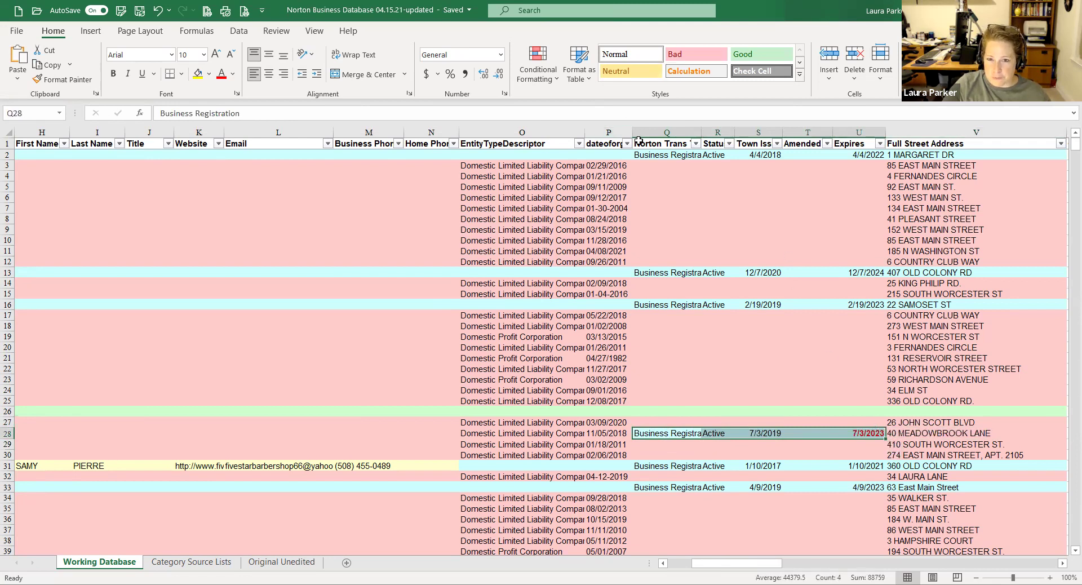
Review the town registration column headers in Q1:U1, including Norton Trans Type, Expires and Amended
drag(639, 143, 845, 144)
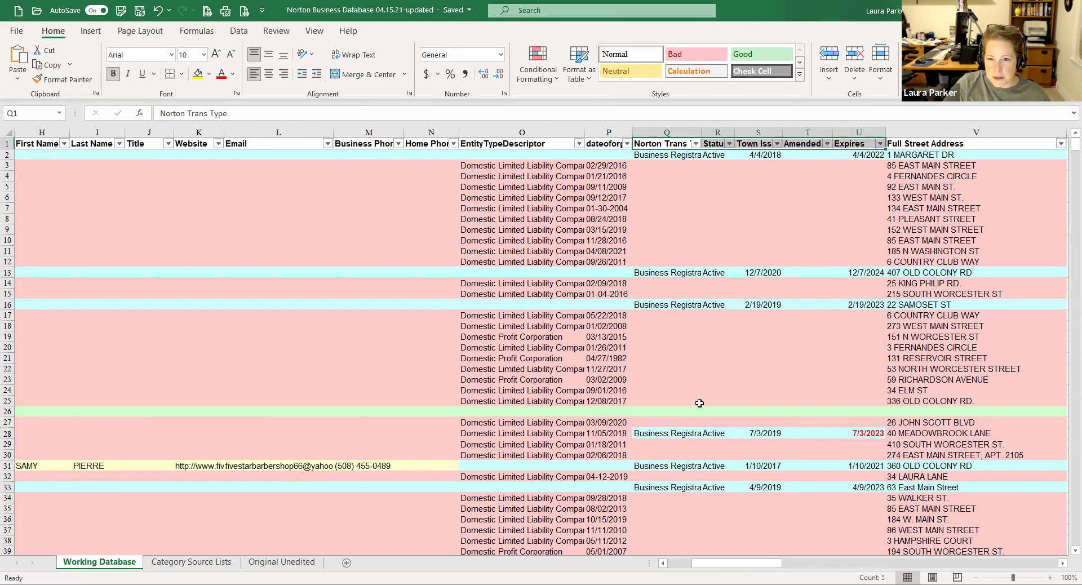
click(657, 146)
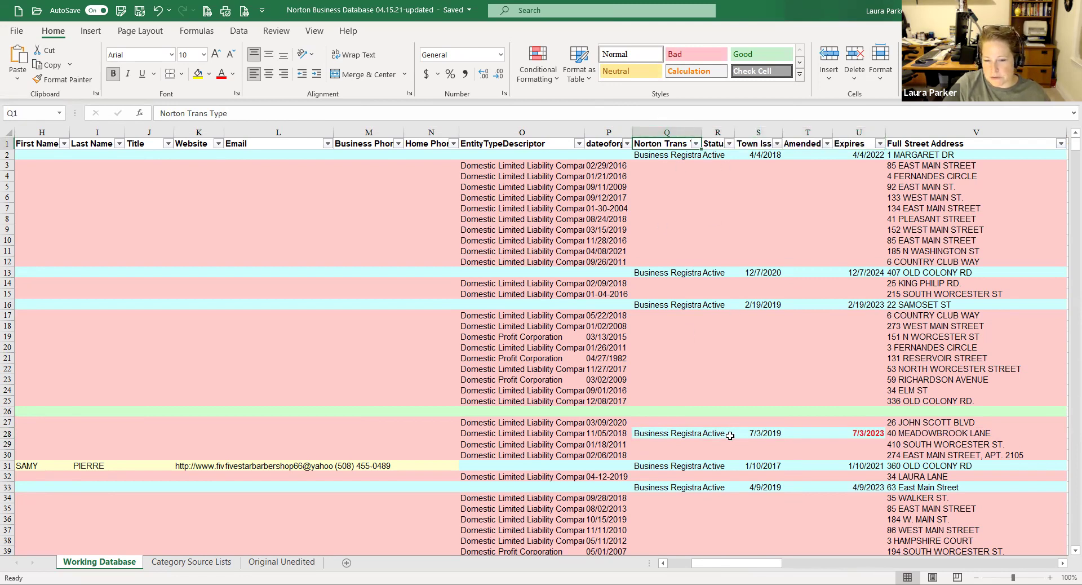
click(756, 142)
click(862, 144)
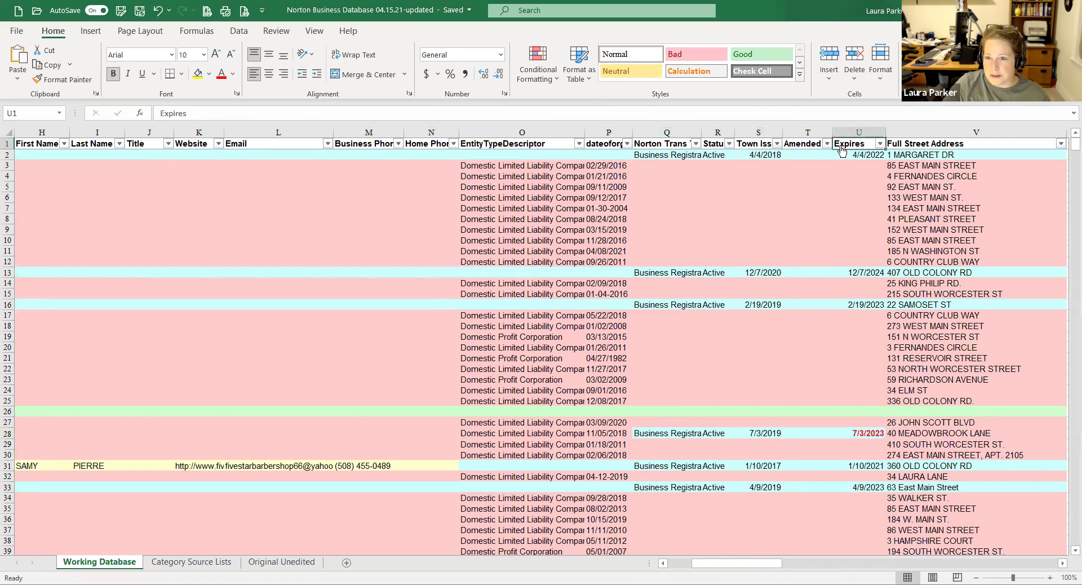
click(810, 144)
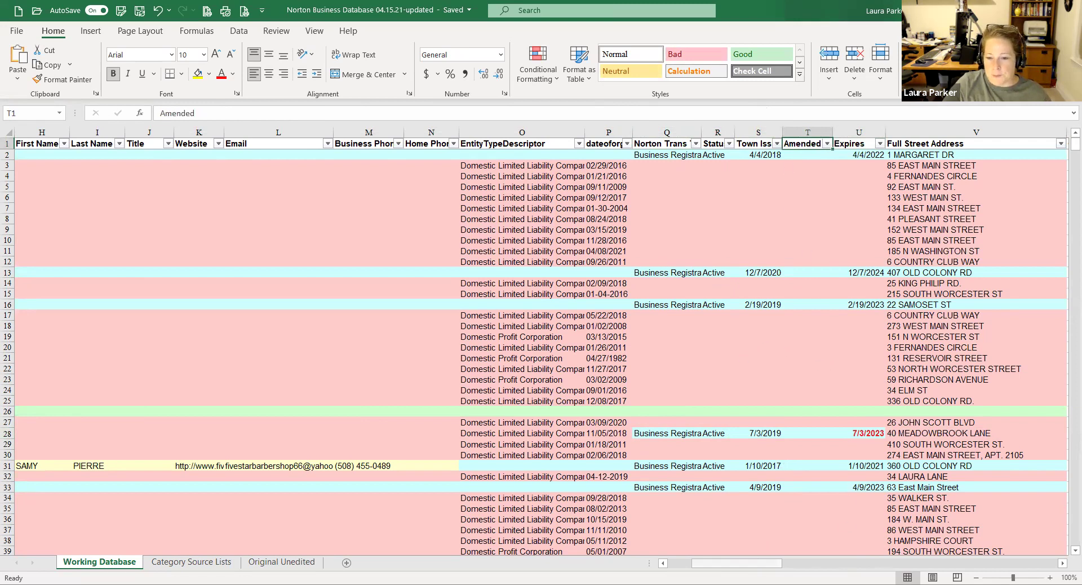
Highlight row 31, 5 Star Barber Shop, and examine its source, address and contact details
drag(735, 563, 718, 563)
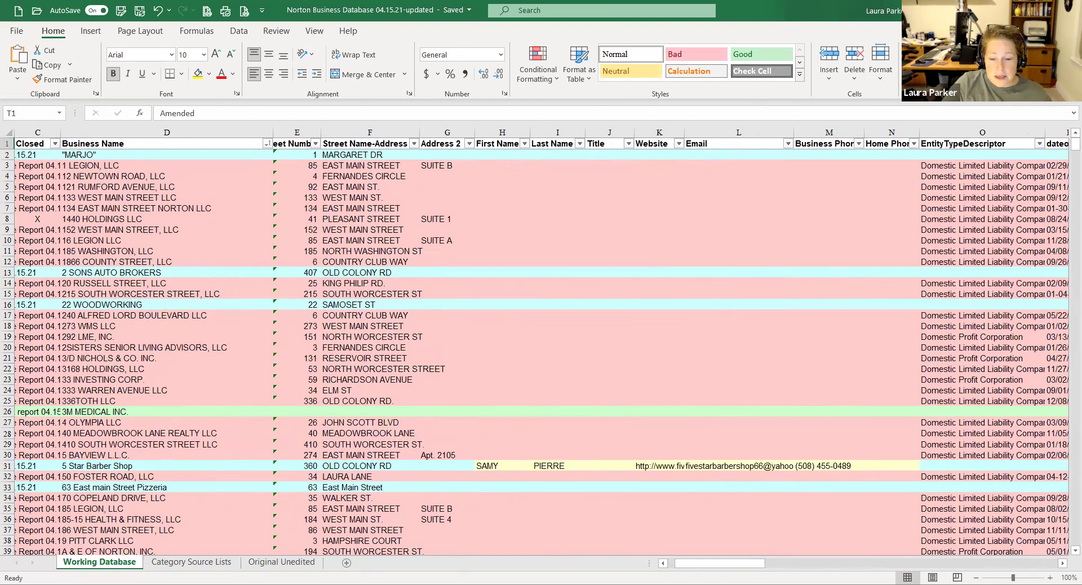
scroll(318, 324, left, 2)
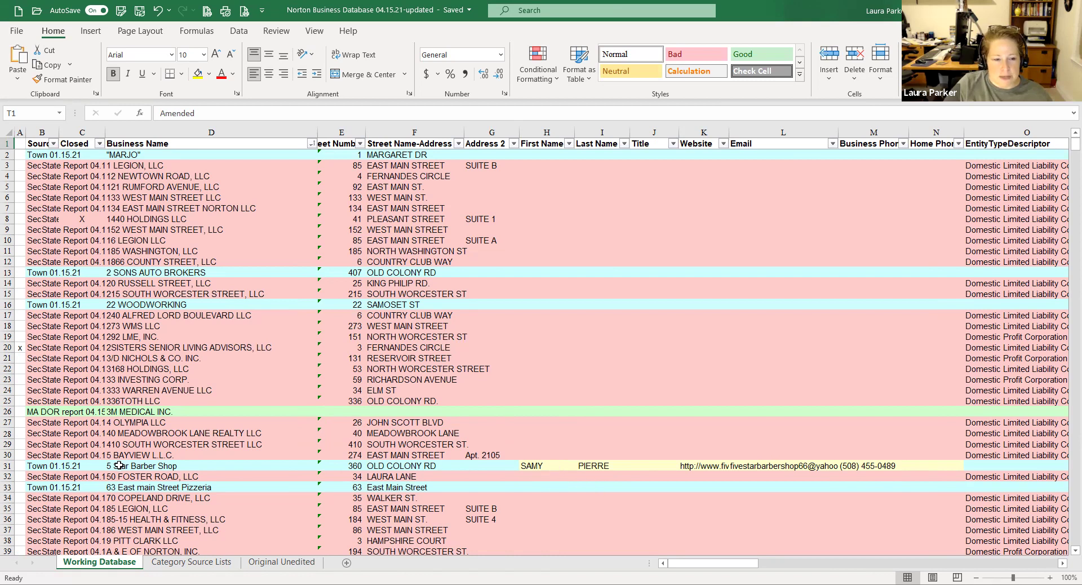
click(7, 466)
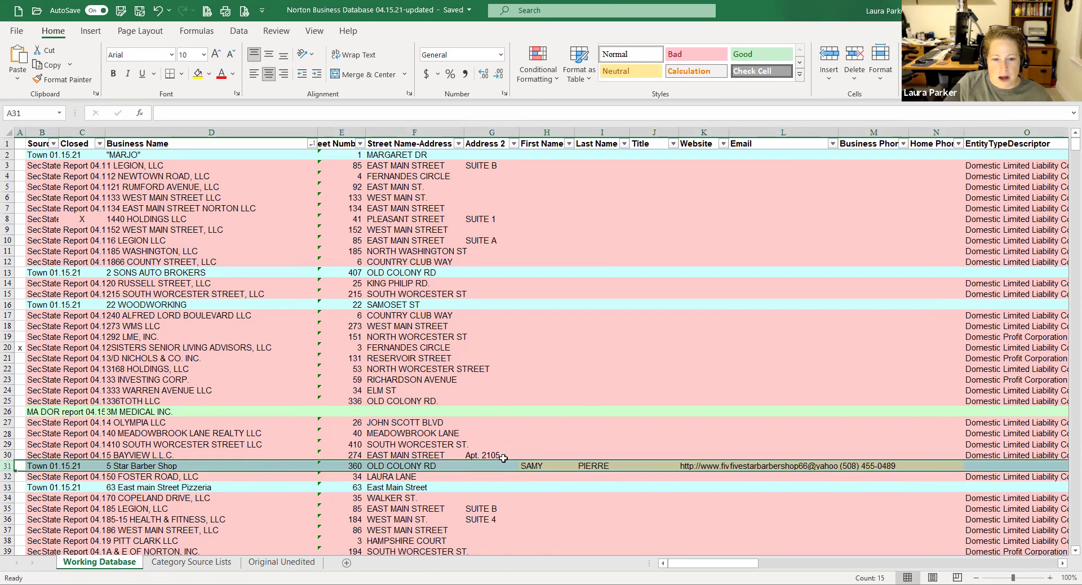
click(534, 479)
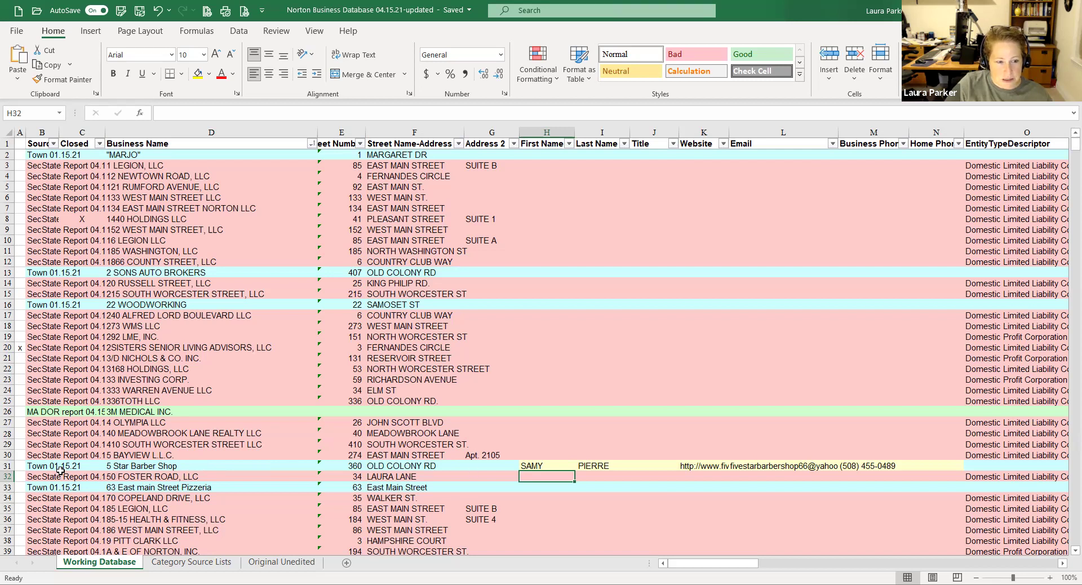
click(8, 468)
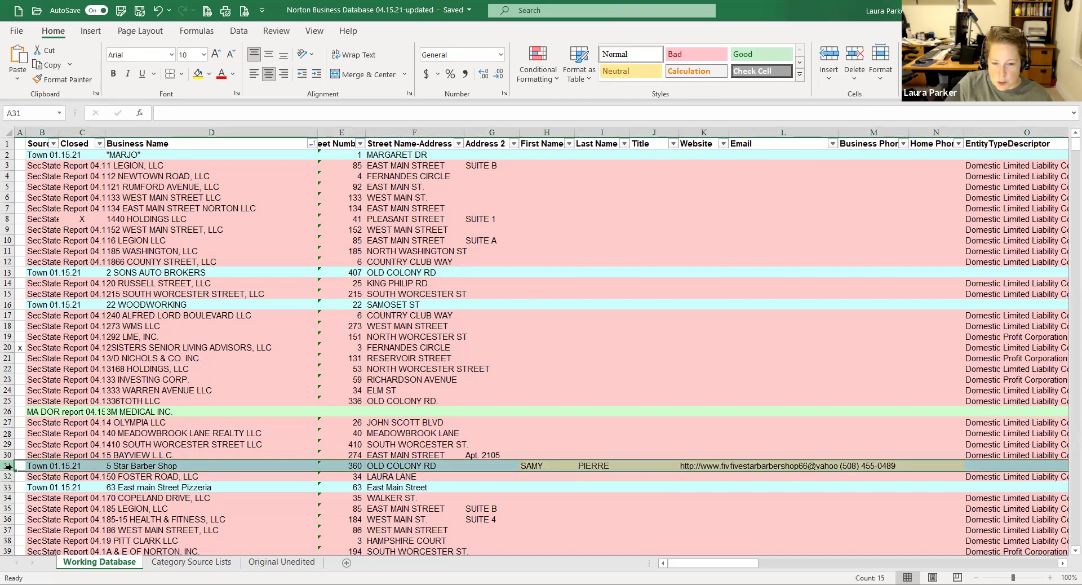
click(372, 415)
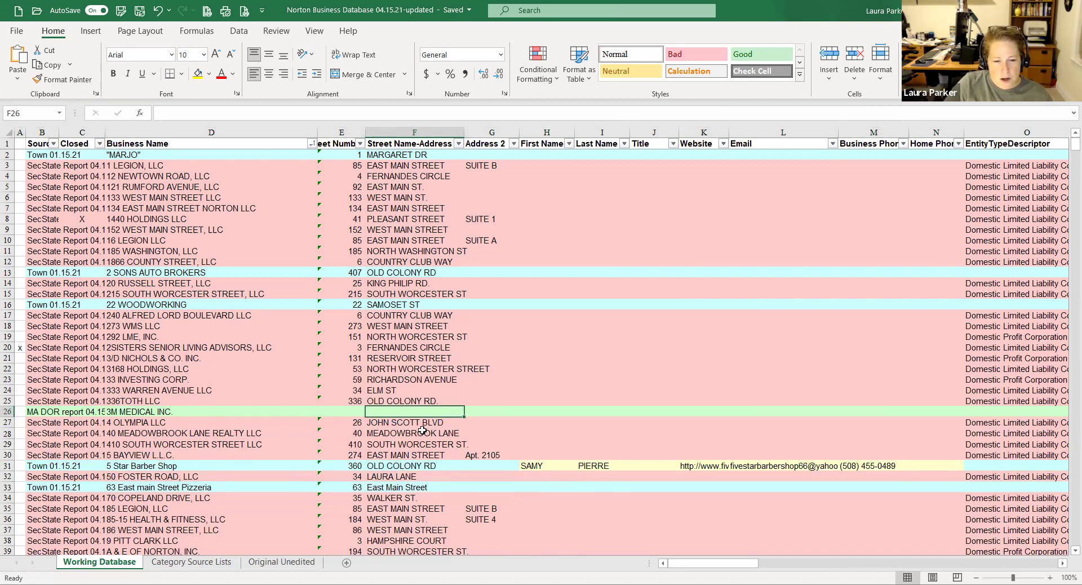
Filter the Source column to show only MT Data records
scroll(422, 429, down, 5)
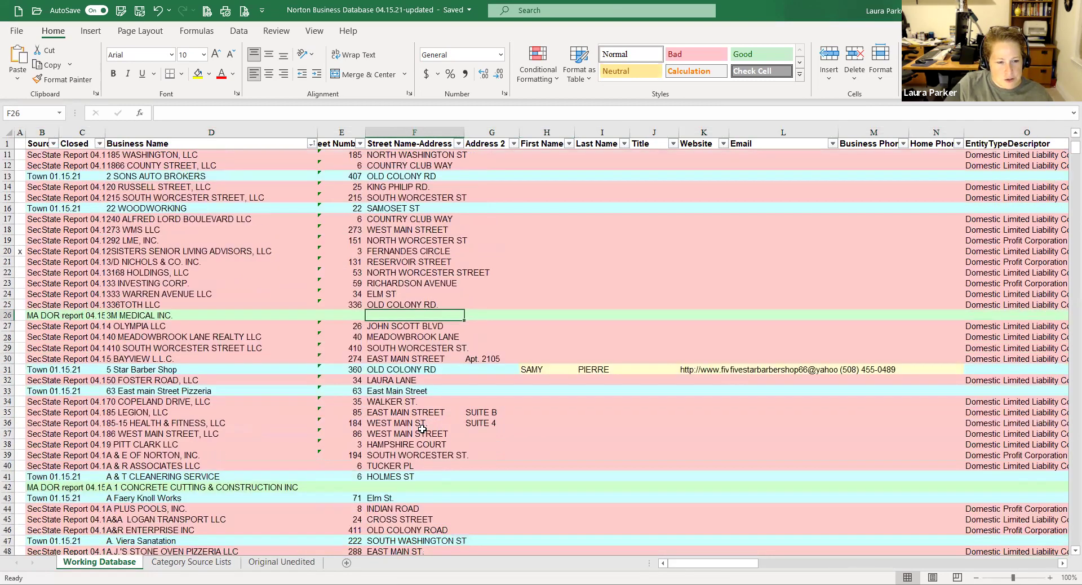
scroll(422, 429, down, 13)
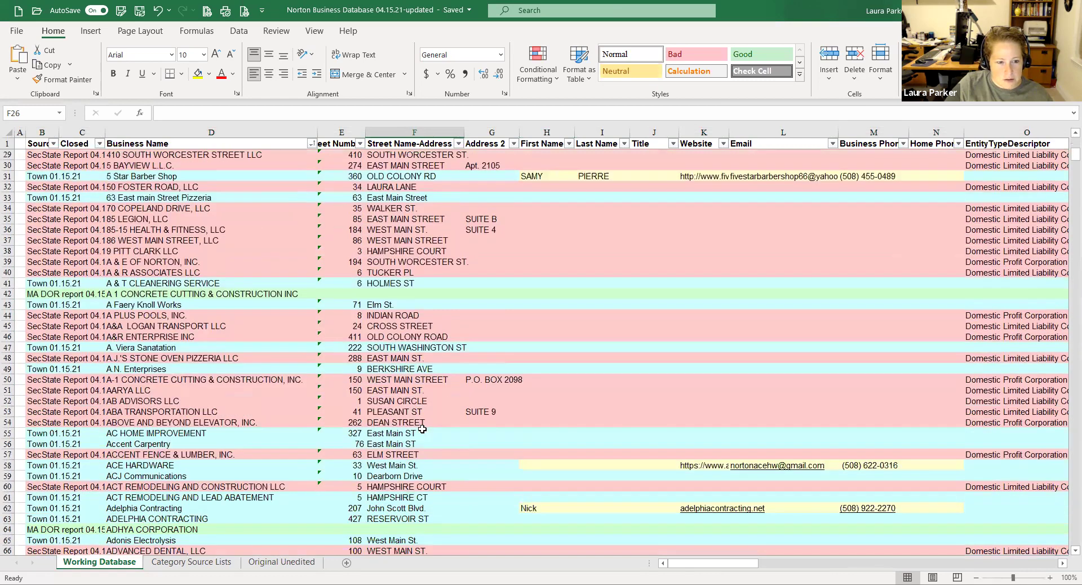
scroll(423, 429, down, 4)
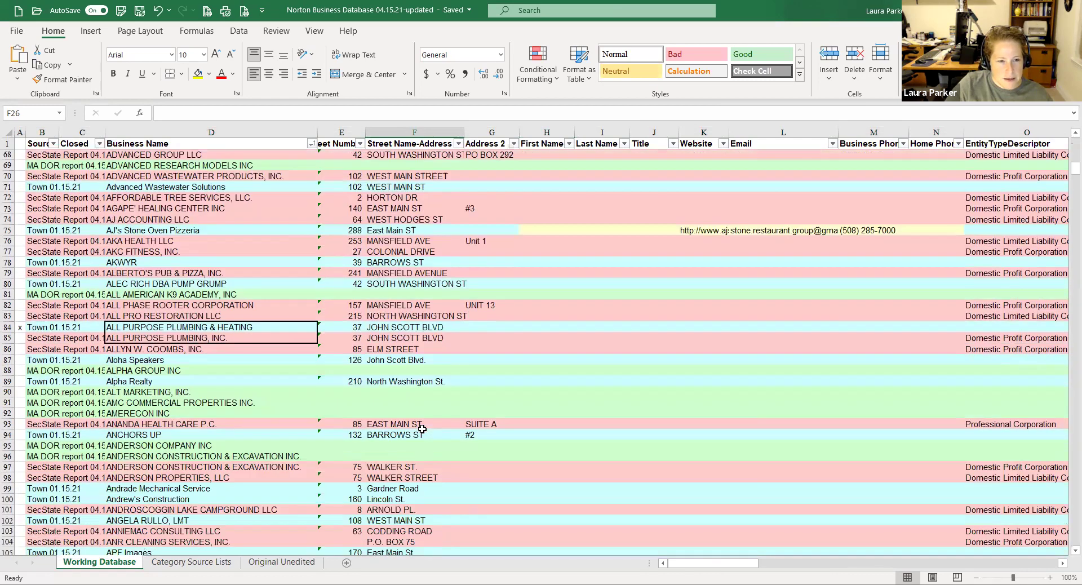
scroll(422, 429, up, 10)
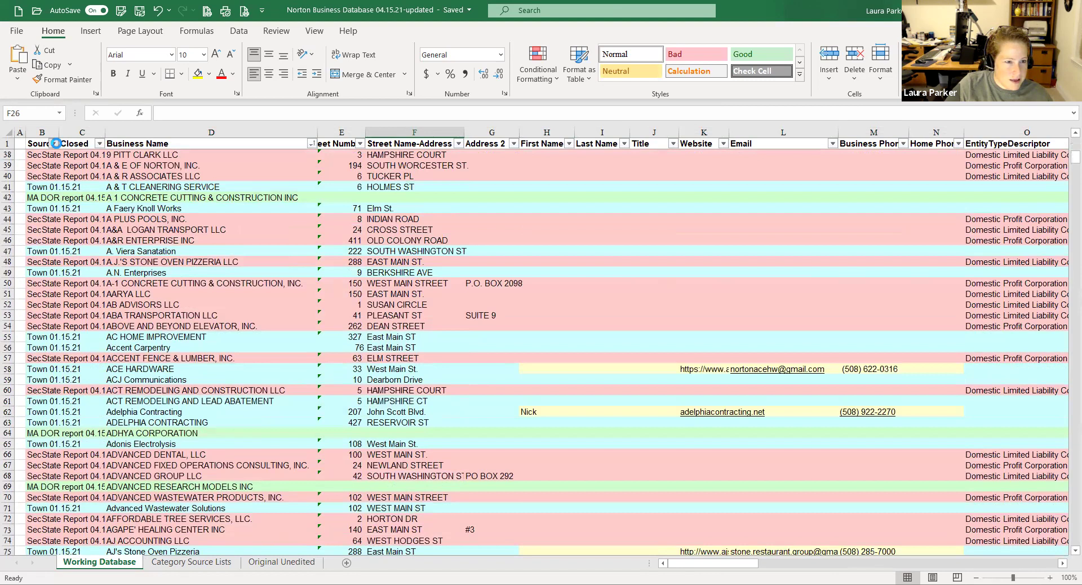
click(53, 143)
click(52, 289)
click(54, 312)
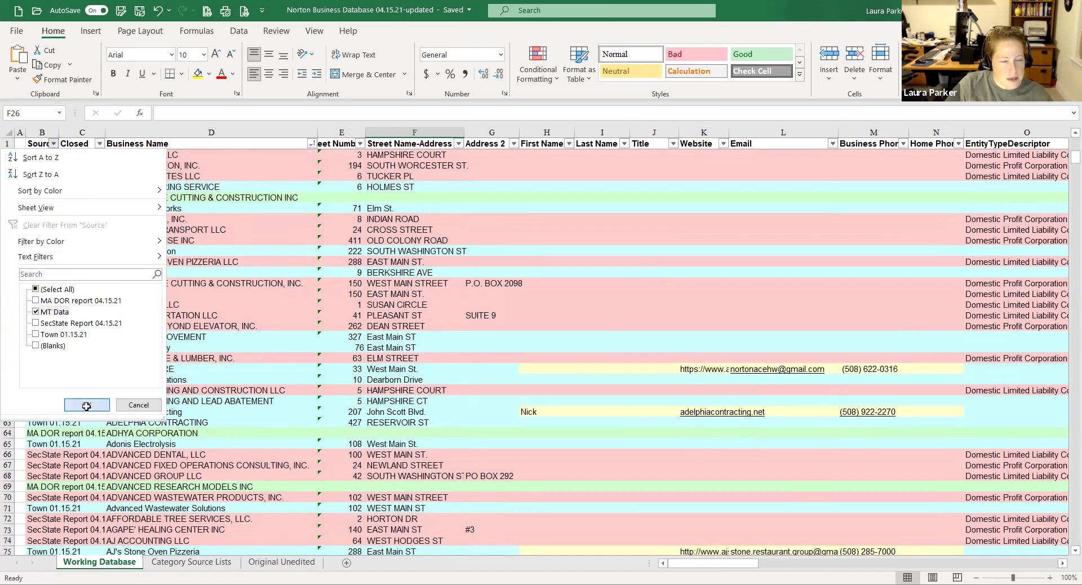
click(86, 404)
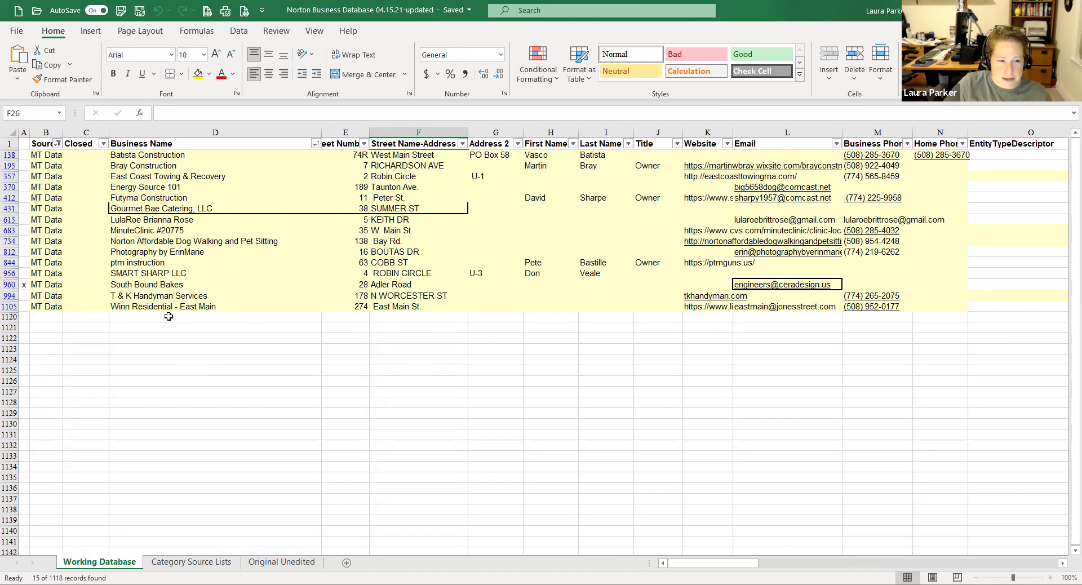
Examine the filtered MT Data businesses, highlighting rows 431, 683 and 615 and ending on the business name in D138
click(133, 208)
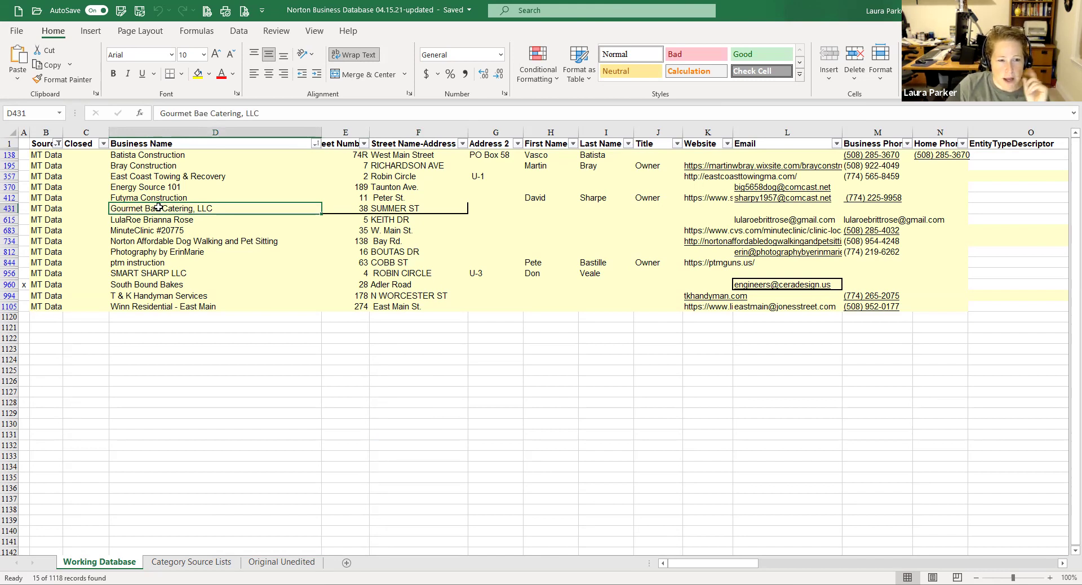
click(9, 209)
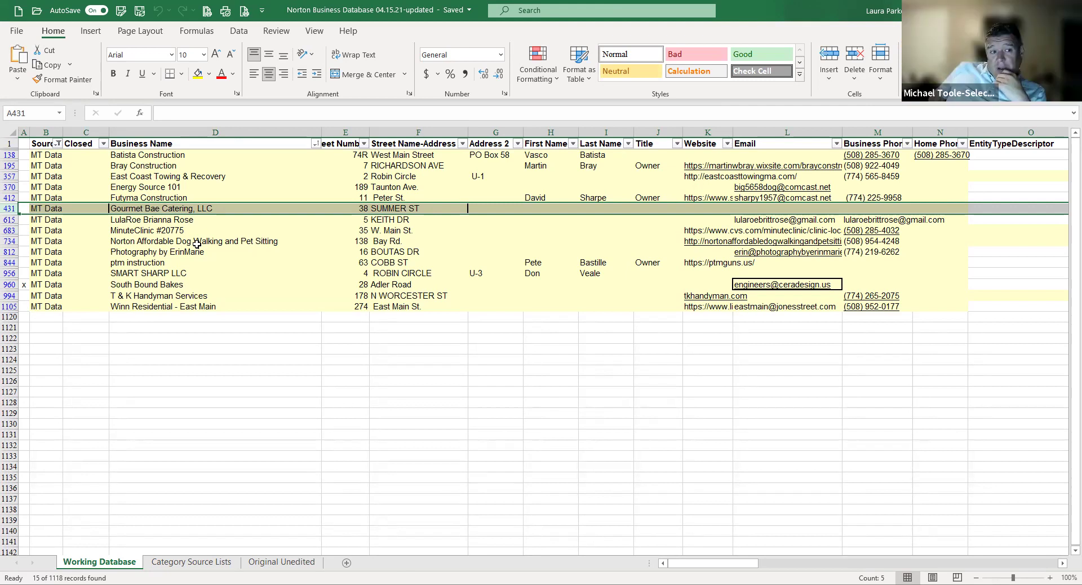
click(9, 230)
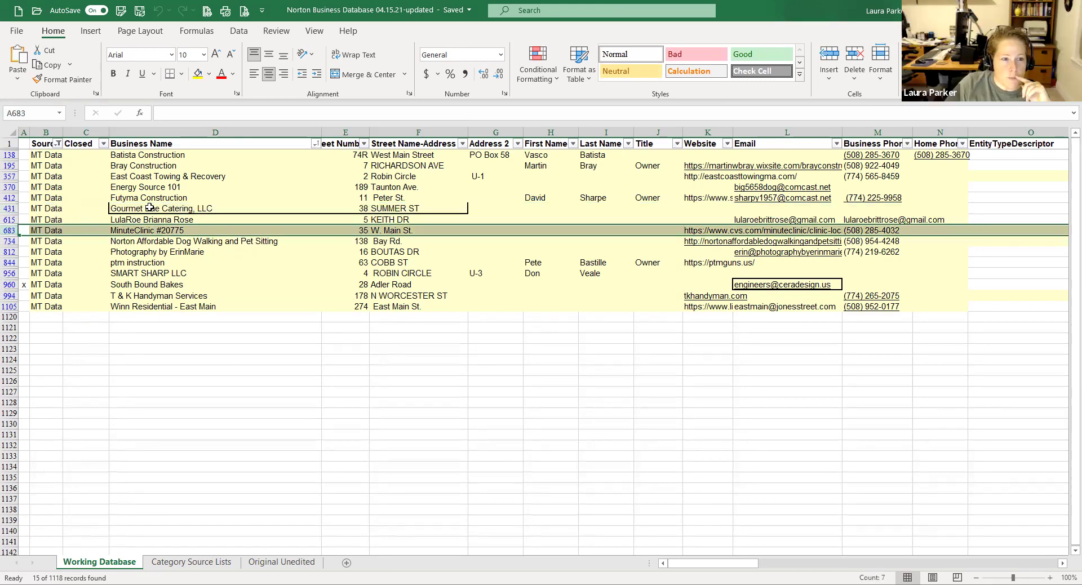
click(9, 208)
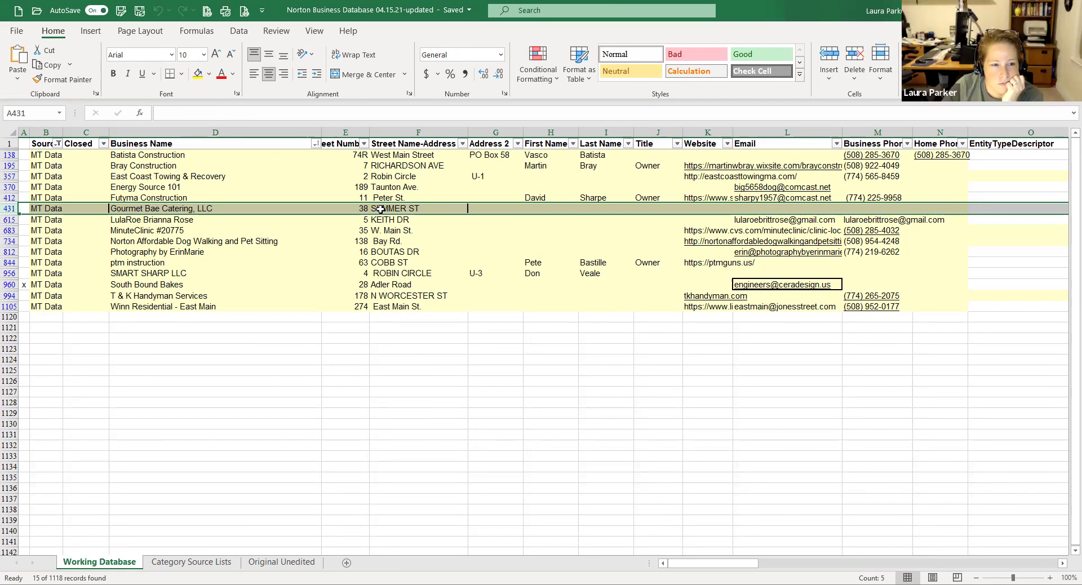
click(117, 220)
click(10, 219)
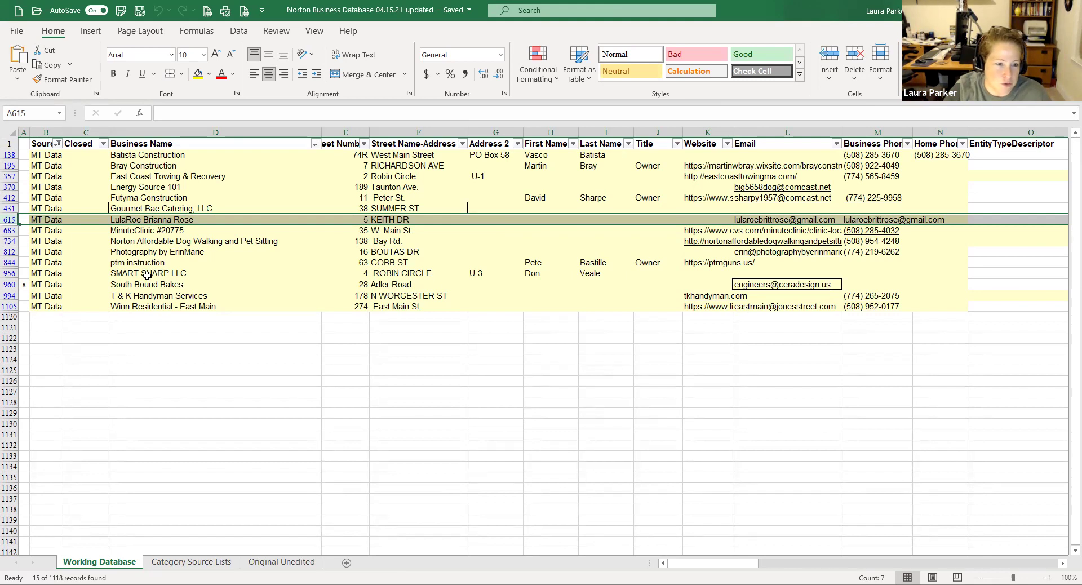
click(156, 255)
click(127, 156)
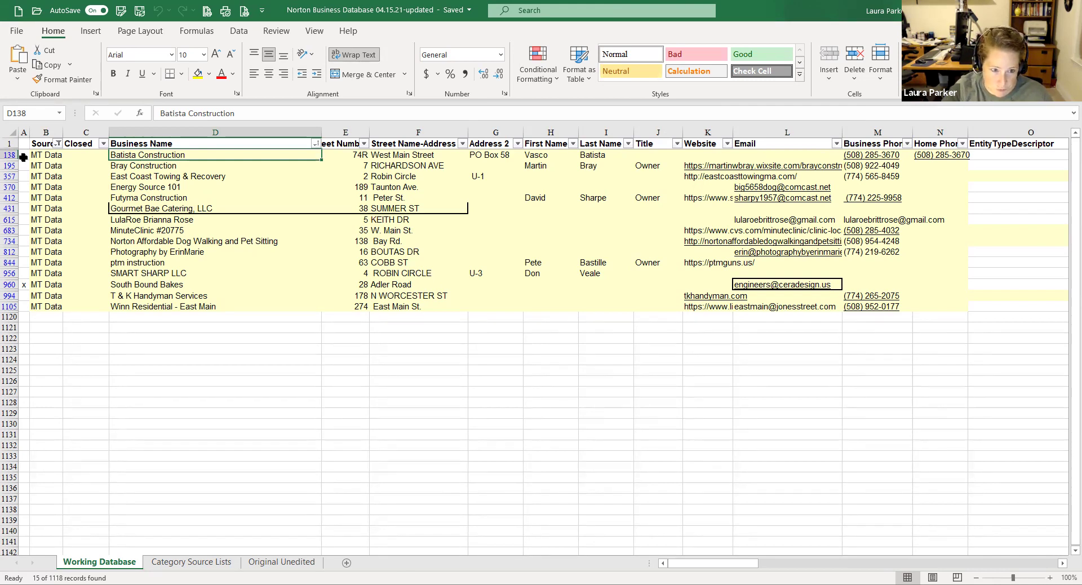
Restore the Source filter to Select All so records from every source are shown
click(58, 144)
click(53, 289)
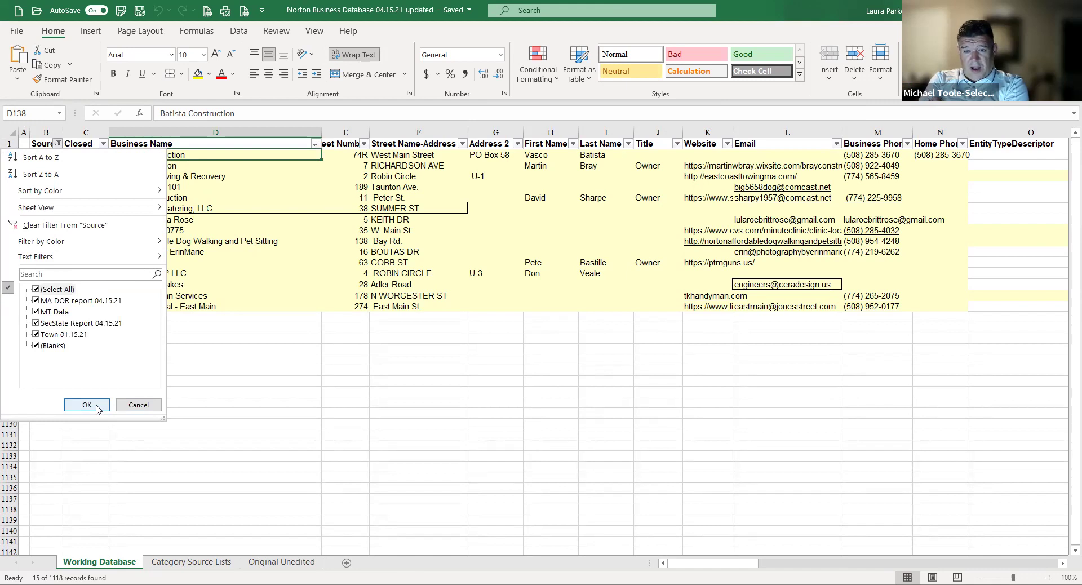
click(250, 365)
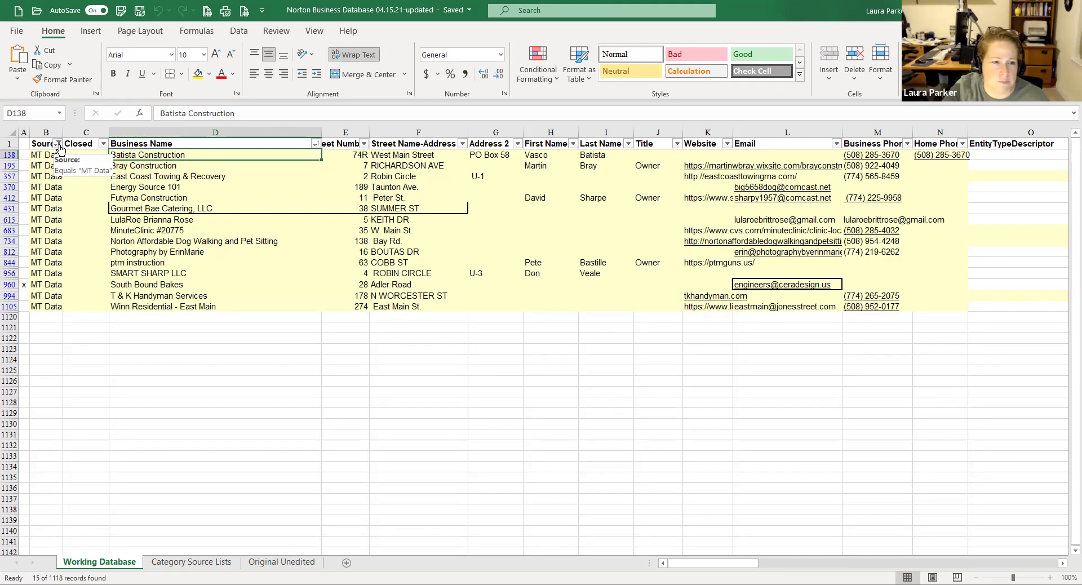
click(58, 144)
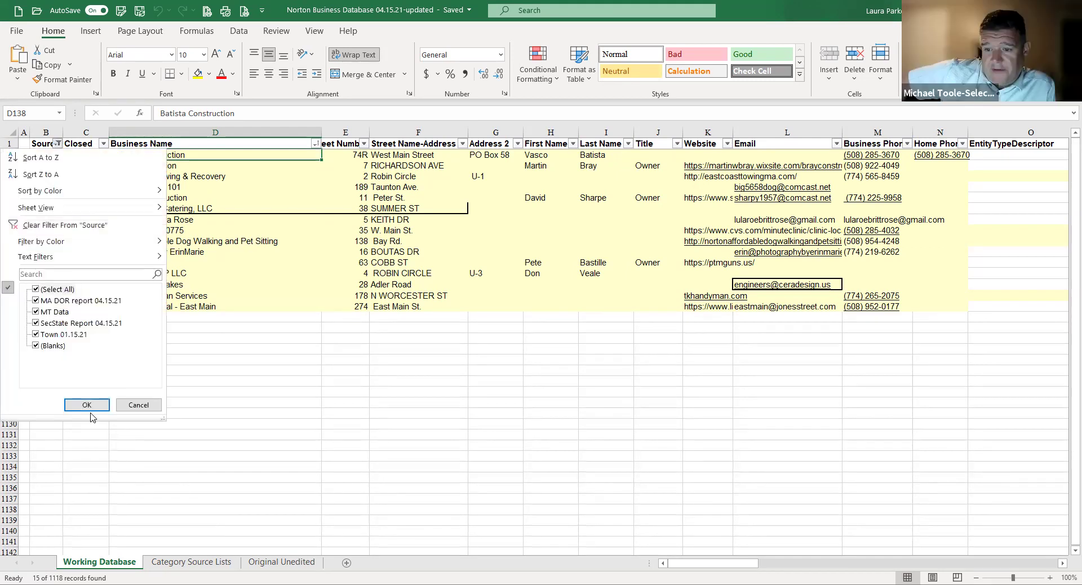
click(86, 405)
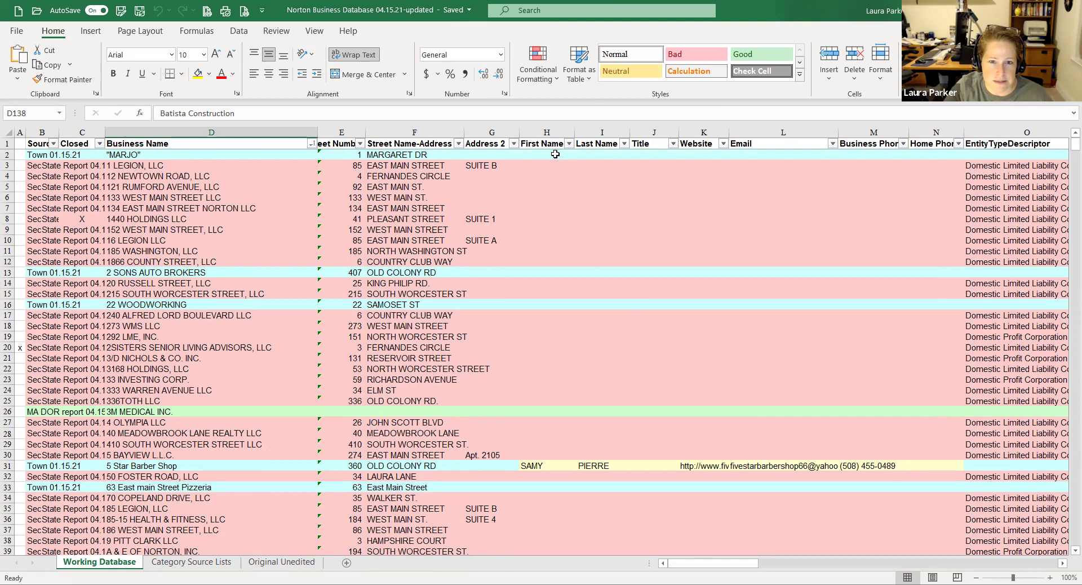
Highlight the contact columns from First Name through Home Phone, and check the Category Source Lists sheet behind the Category and Subcategory columns
click(549, 132)
drag(846, 127, 910, 126)
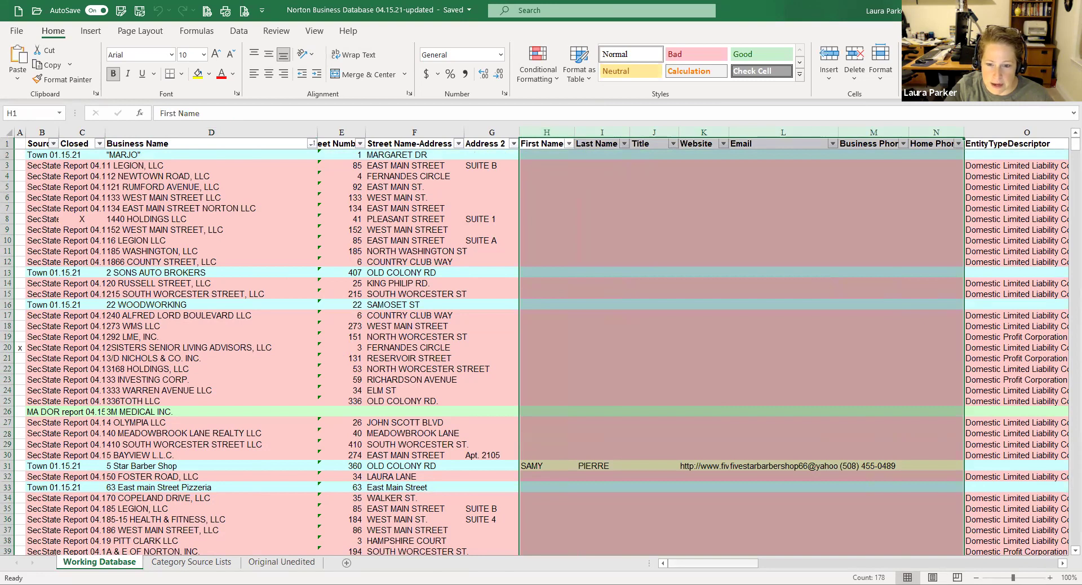
drag(711, 563, 762, 563)
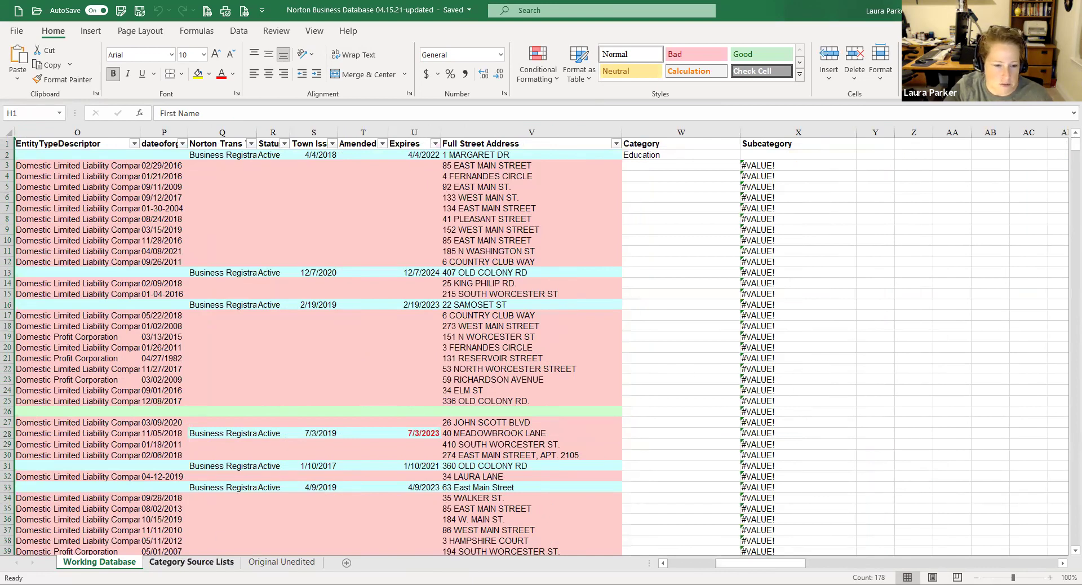
click(192, 562)
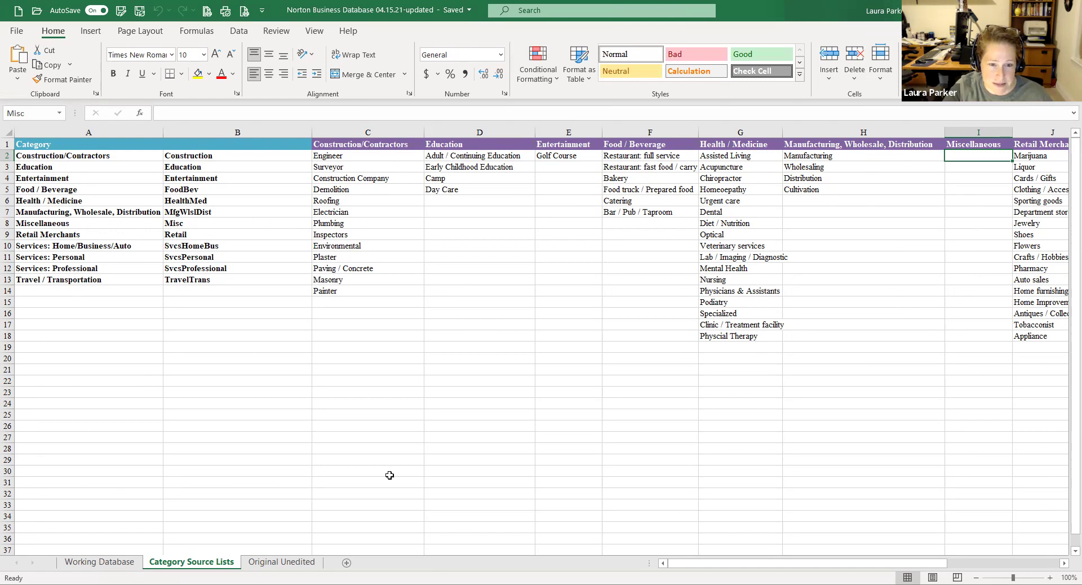
click(99, 562)
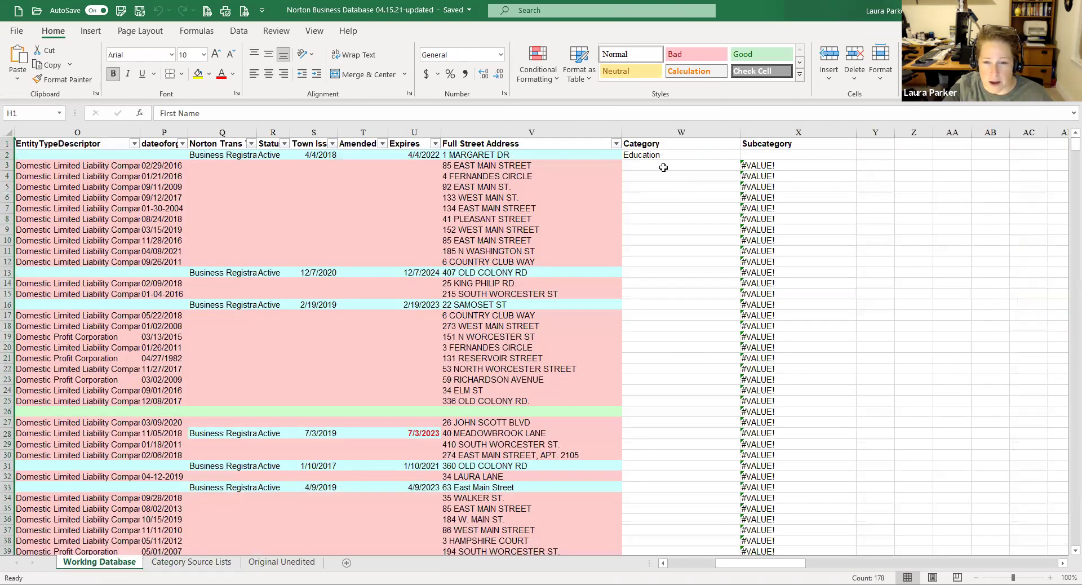
Set the category in W2 to Entertainment and its subcategory in X2 to Golf Course
click(714, 156)
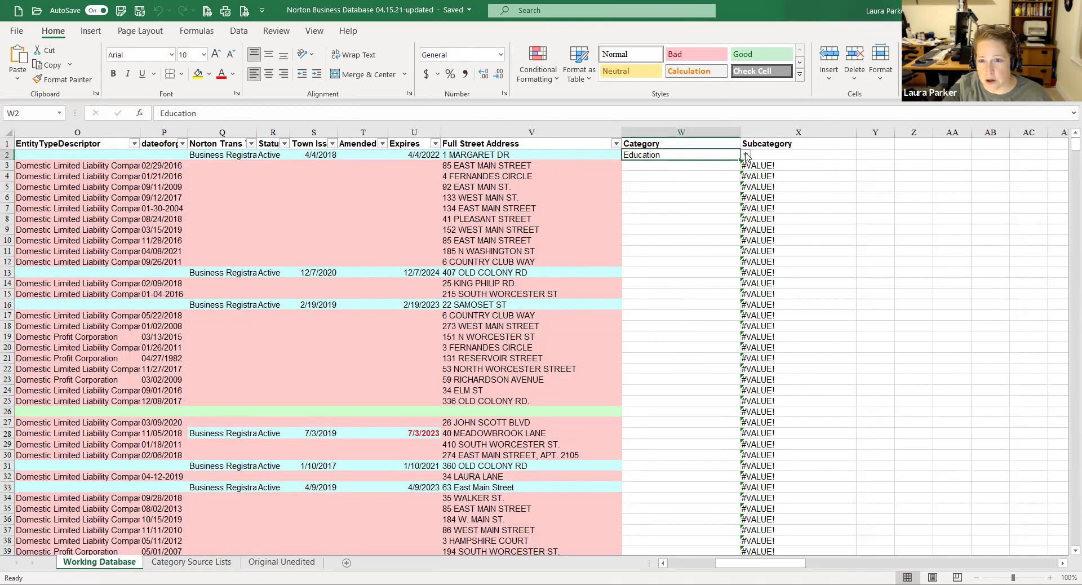
click(746, 155)
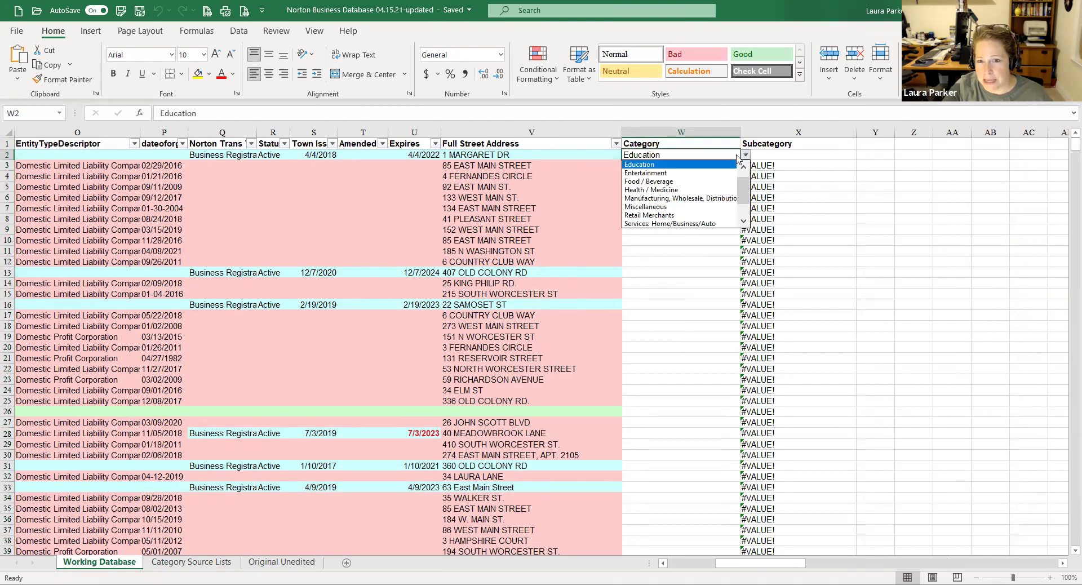
click(668, 173)
click(786, 153)
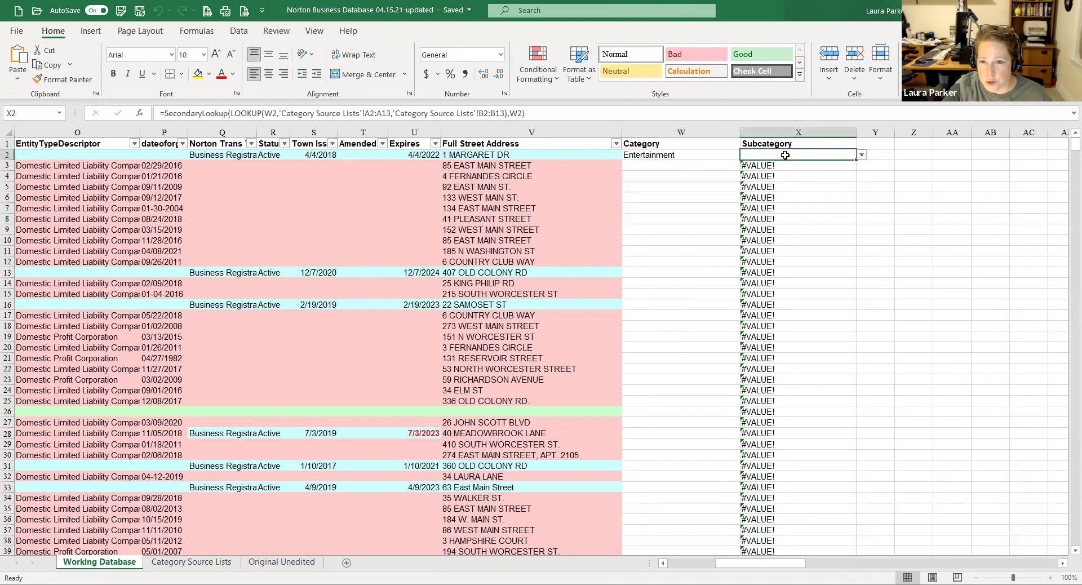
click(865, 154)
click(776, 165)
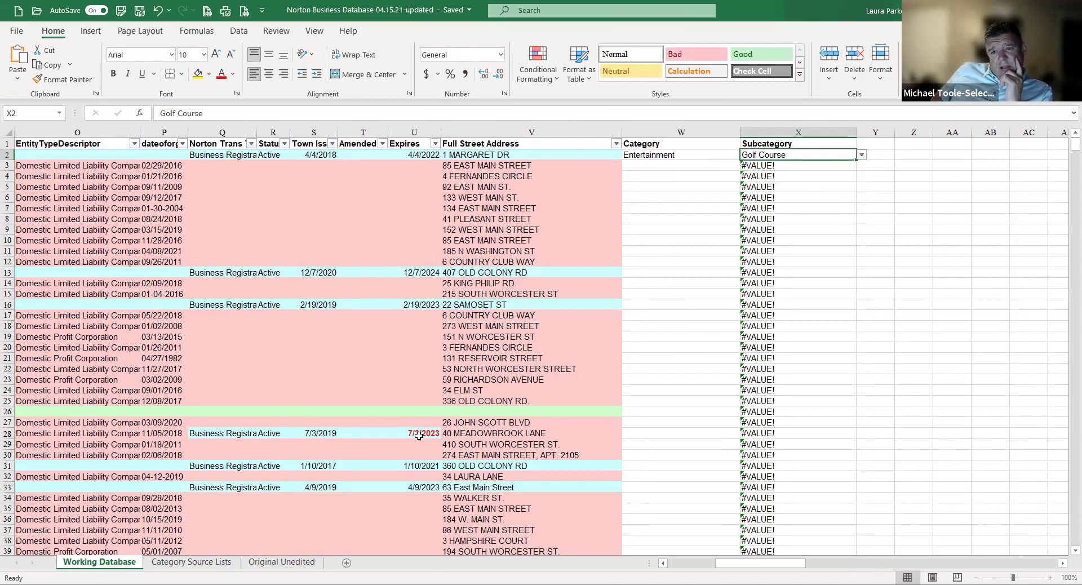
Examine the subcategory lists on the Category Source Lists sheet, highlighting the Construction/Contractors entries C2:C14 and the Services: Professional heading
click(191, 562)
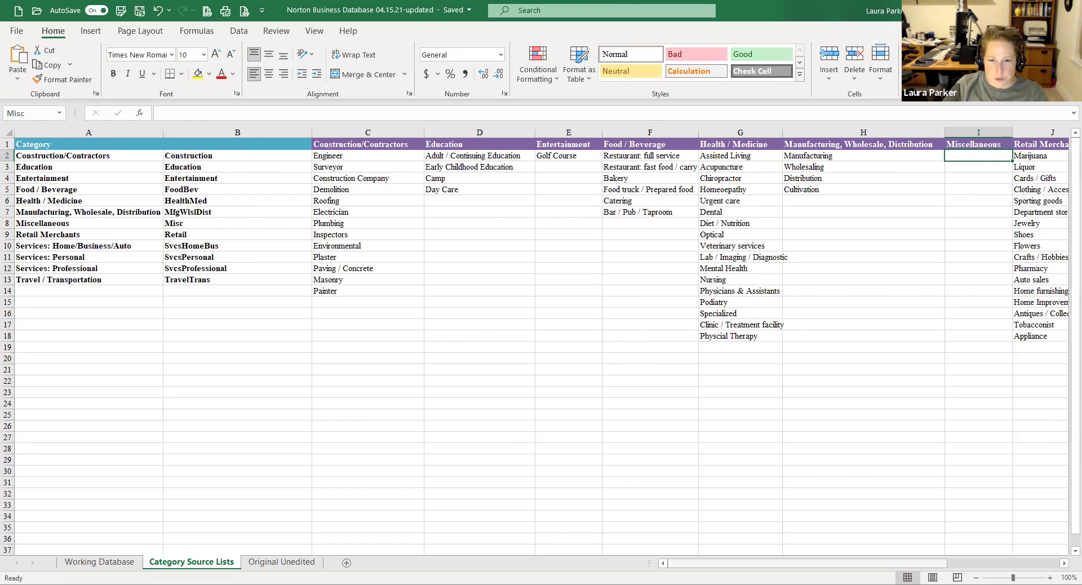
mouse_move(712, 563)
mouse_down()
mouse_move(733, 563)
mouse_move(712, 564)
mouse_up()
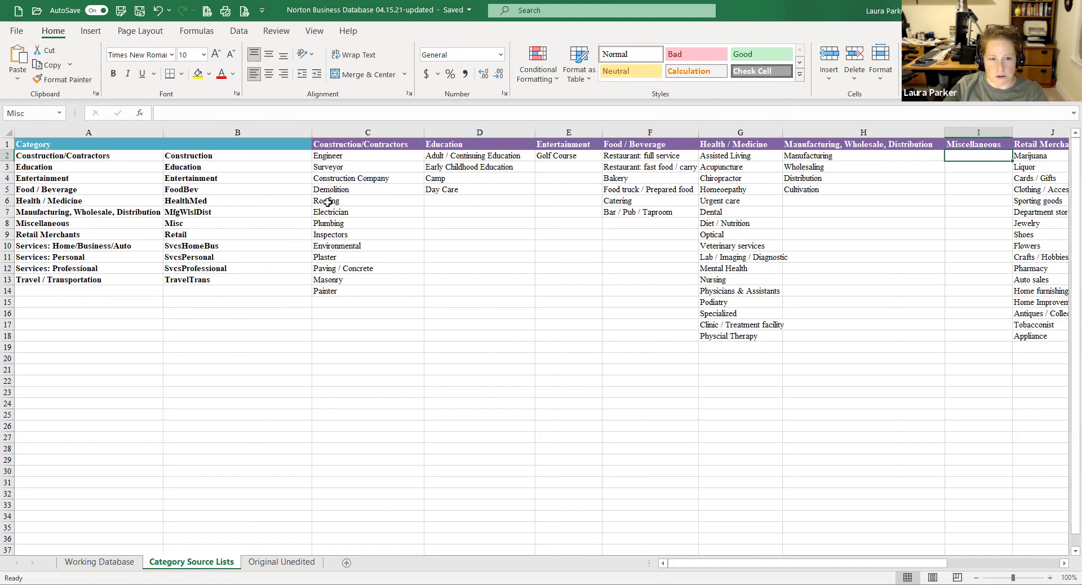
drag(338, 154, 344, 290)
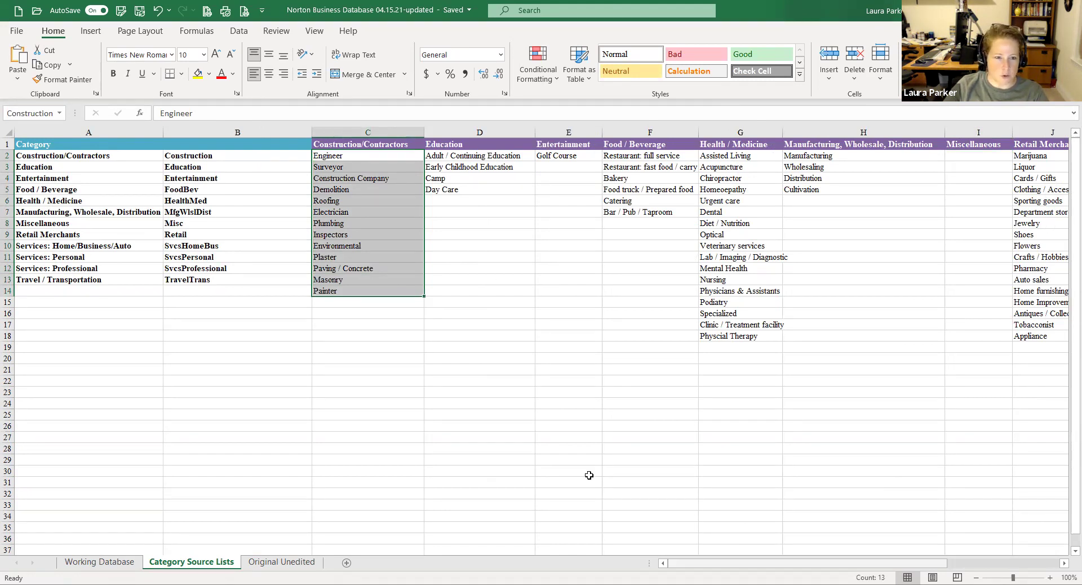
click(404, 333)
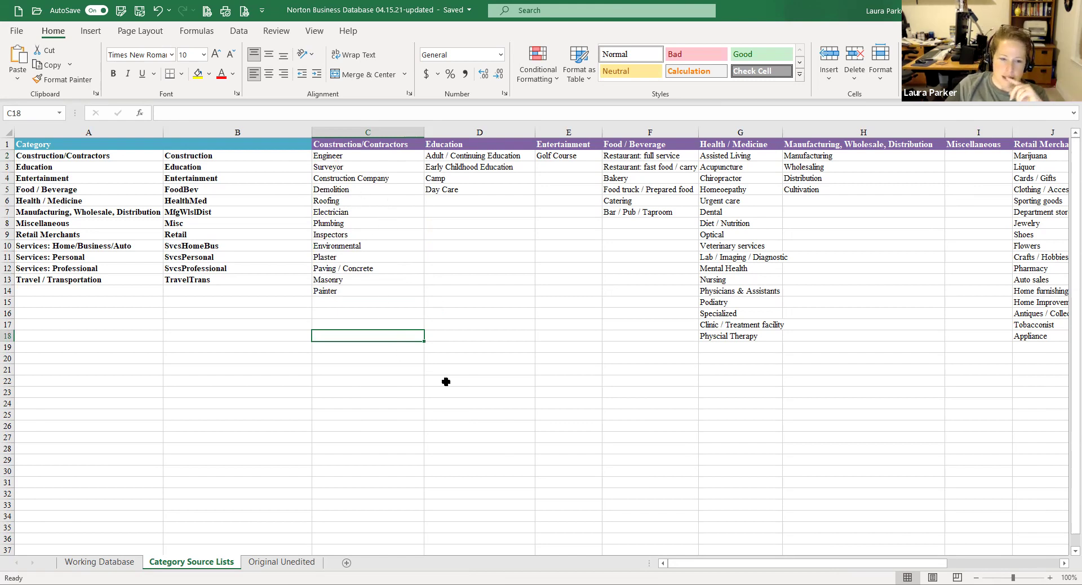
drag(716, 562, 857, 561)
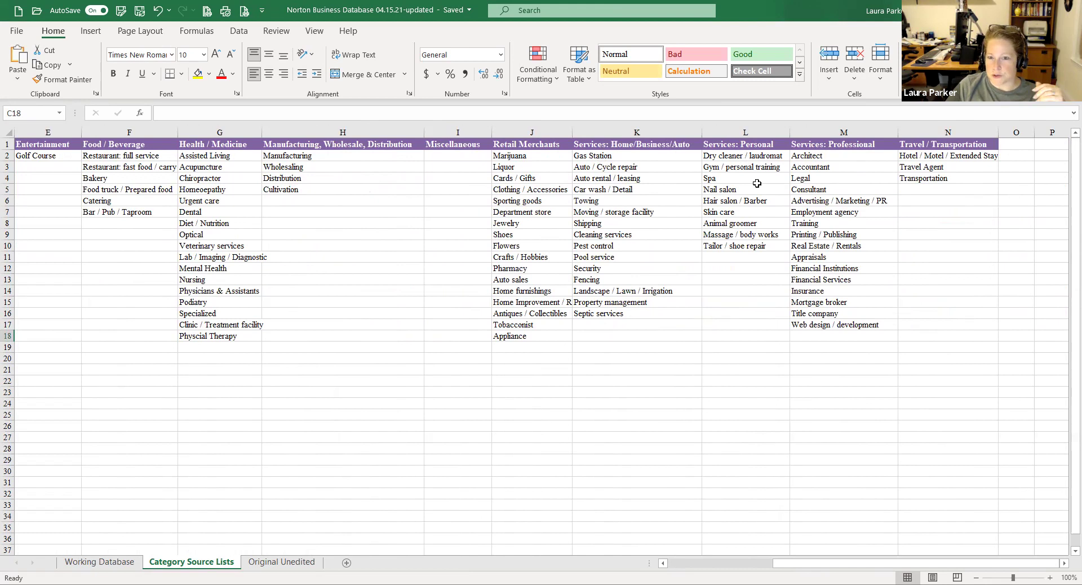
click(827, 145)
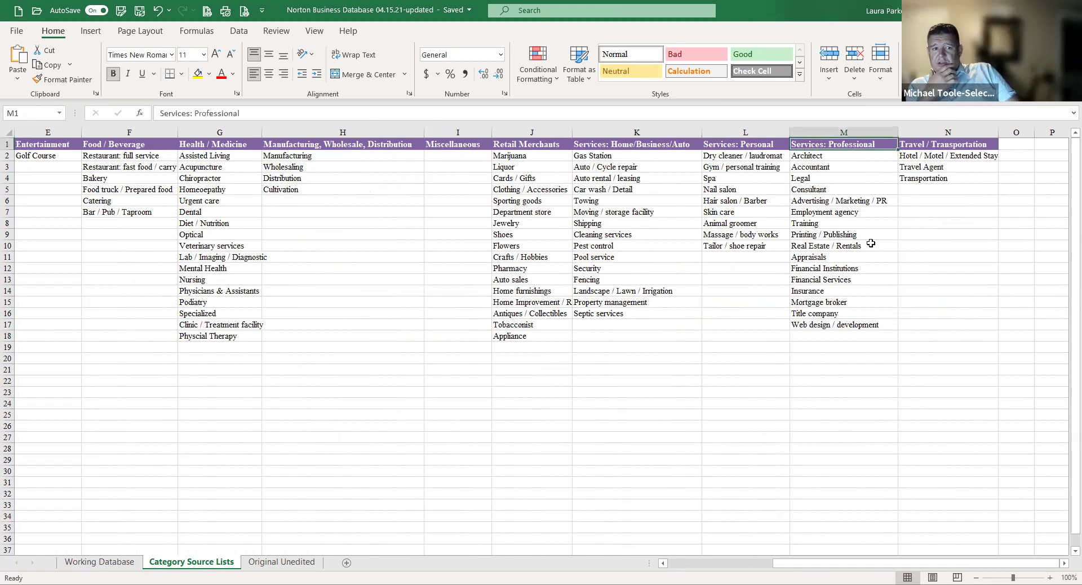
drag(828, 563, 711, 563)
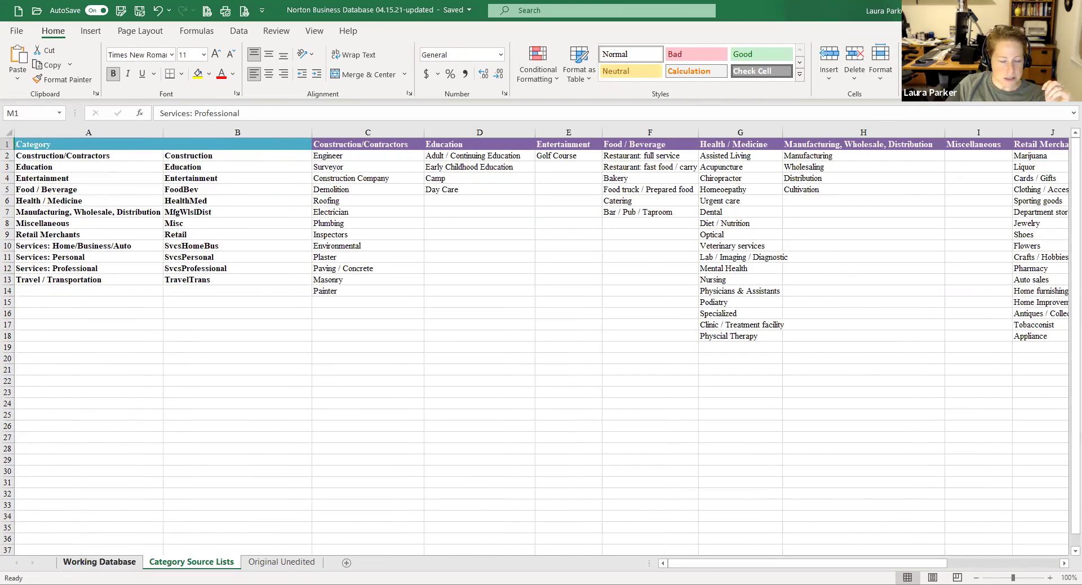
Compare the Category Source Lists sheet with the Working Database and view the category options for W3 without choosing one
click(99, 562)
click(176, 562)
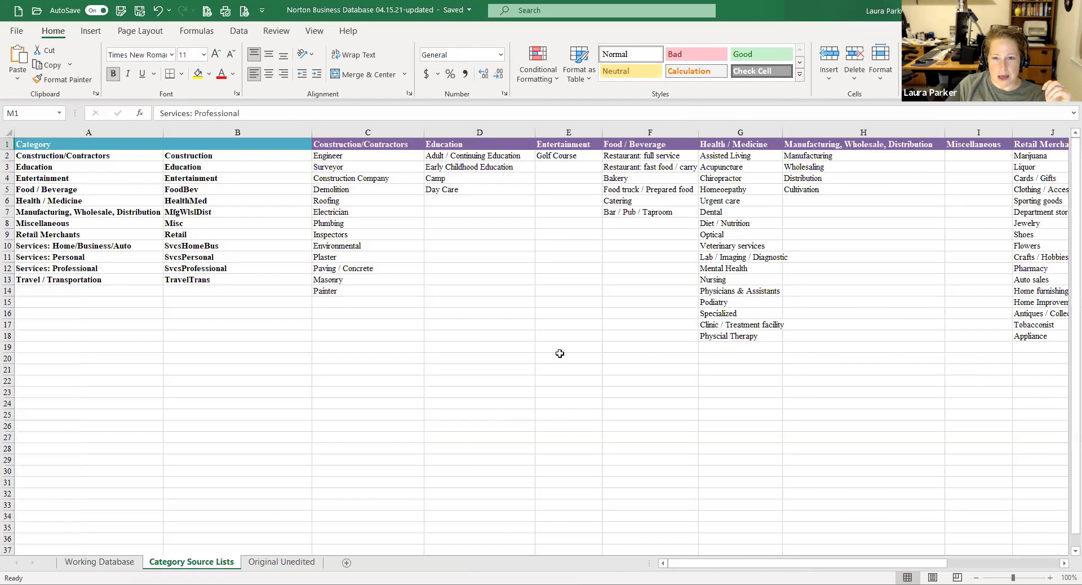
click(99, 562)
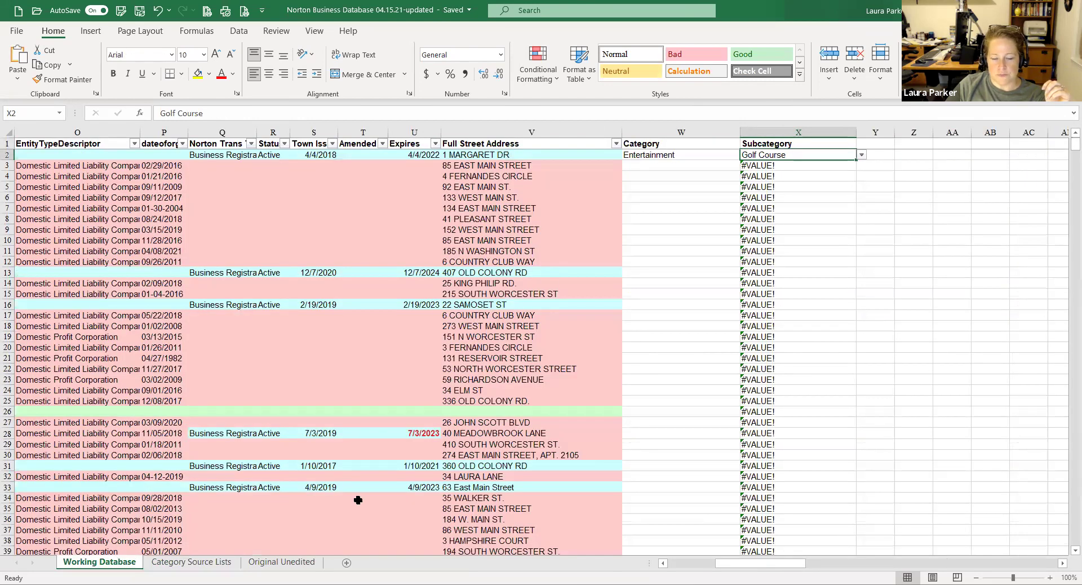
click(191, 562)
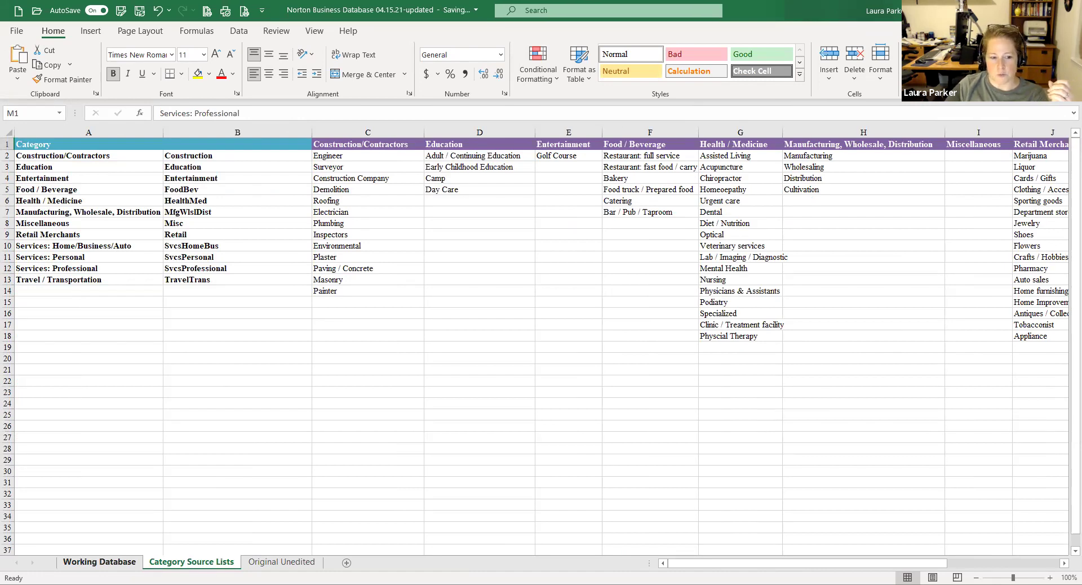
key(ctrl+Page_Up)
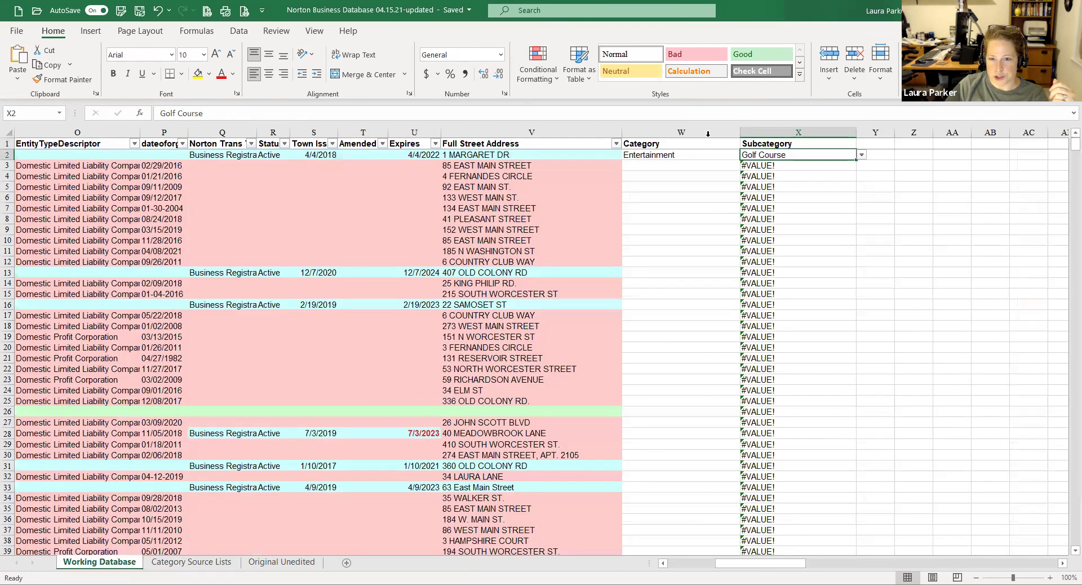
click(666, 167)
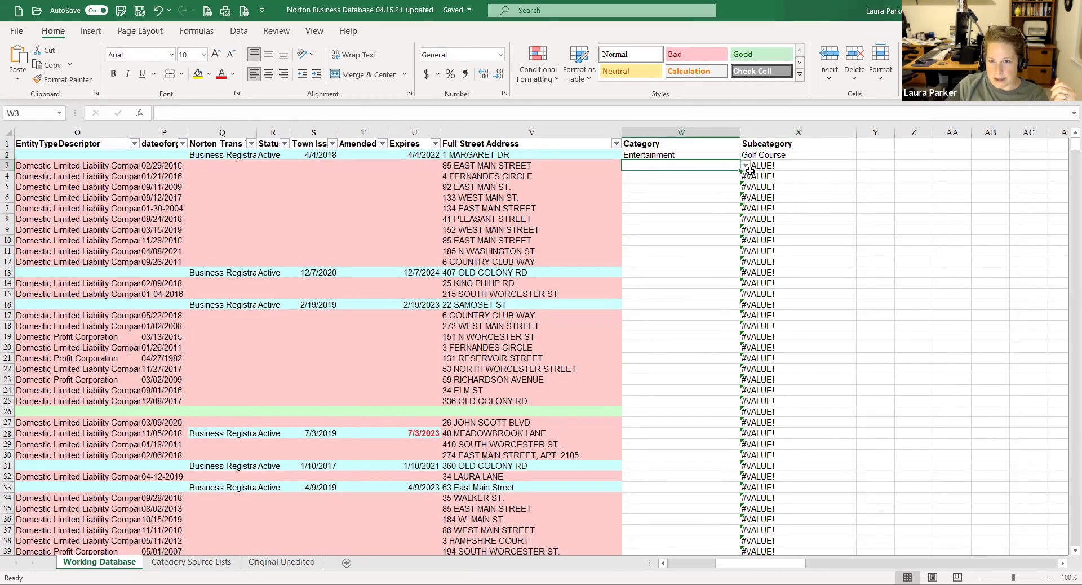
click(747, 166)
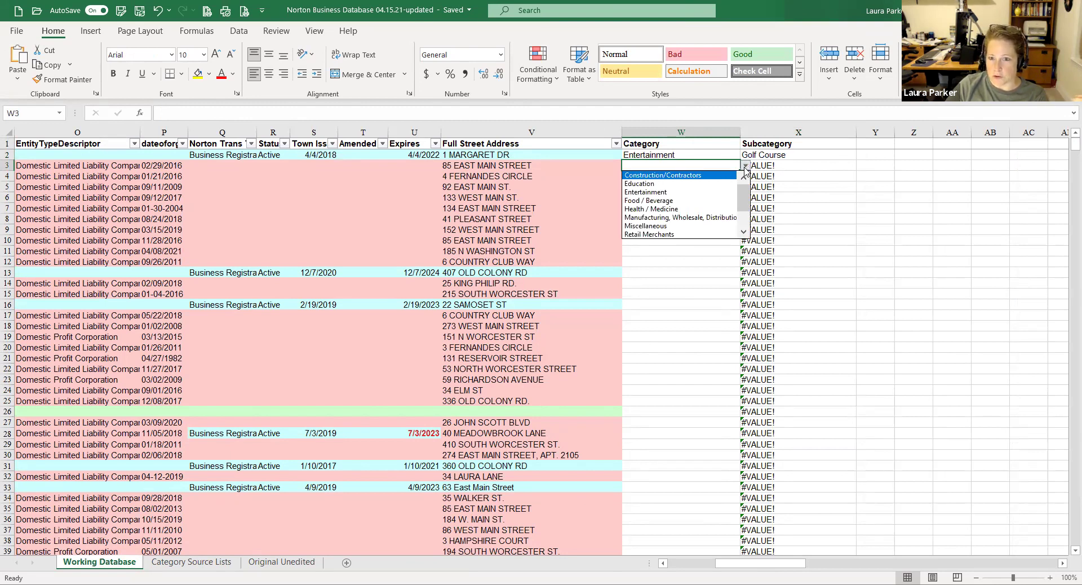
click(746, 168)
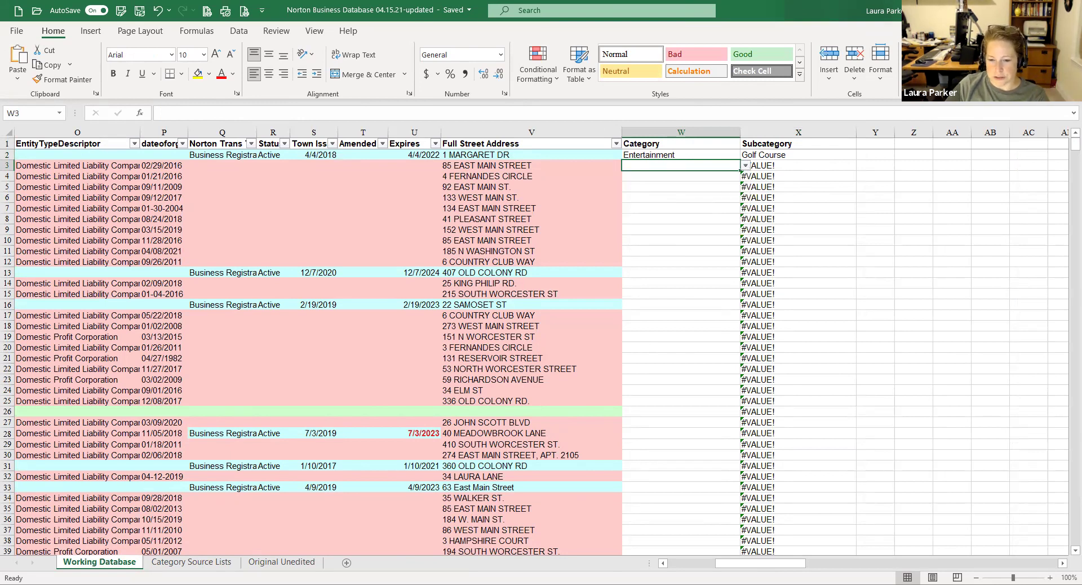
Recheck the Category Source Lists sheet, and examine the Working Database businesses from the first rows down past the outlined ALL PURPOSE PLUMBING entries
drag(746, 563, 699, 563)
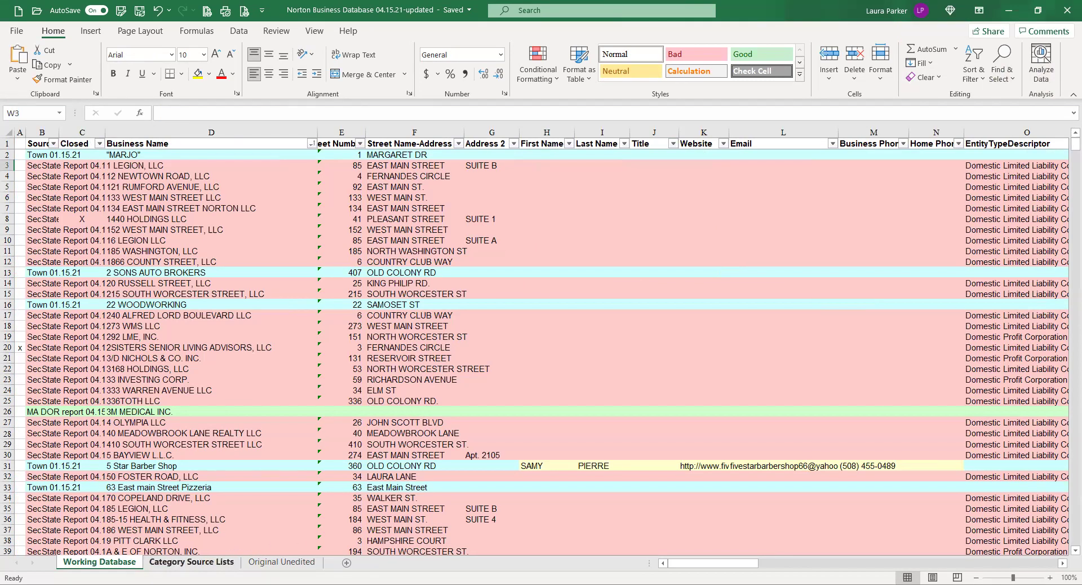
click(191, 562)
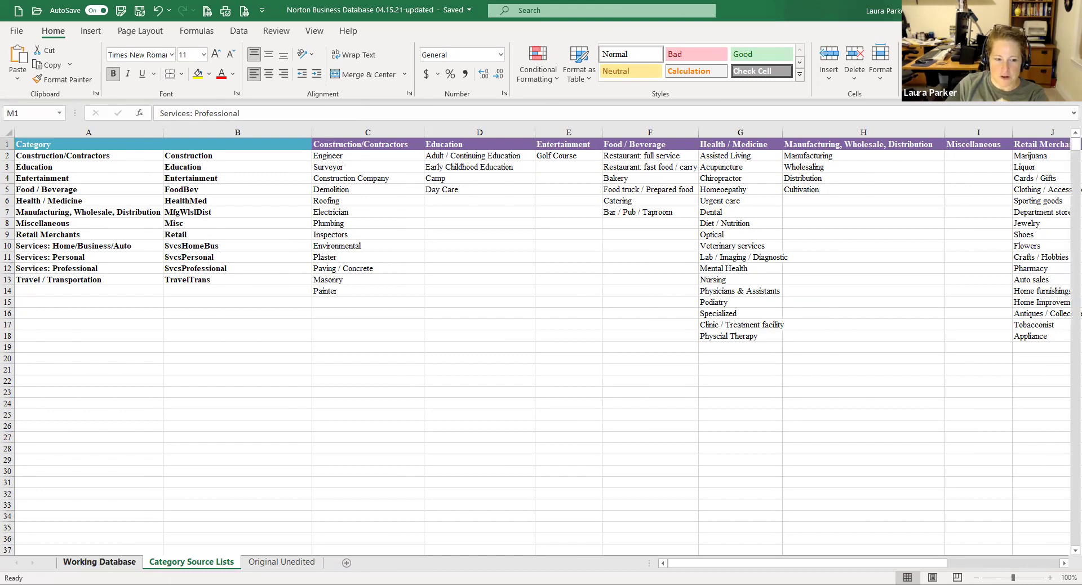
click(99, 562)
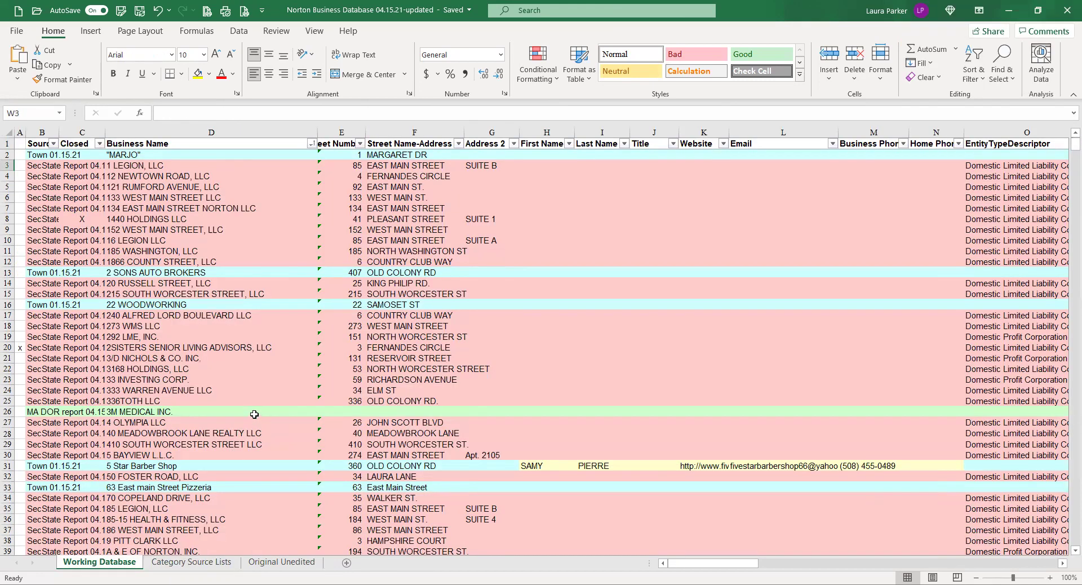
scroll(254, 414, down, 7)
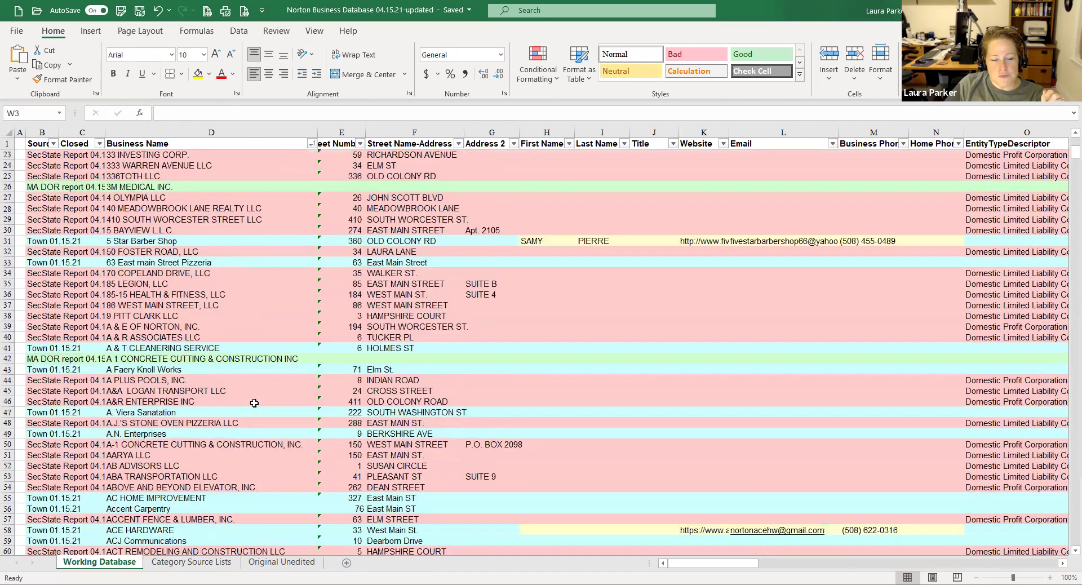
scroll(254, 403, up, 7)
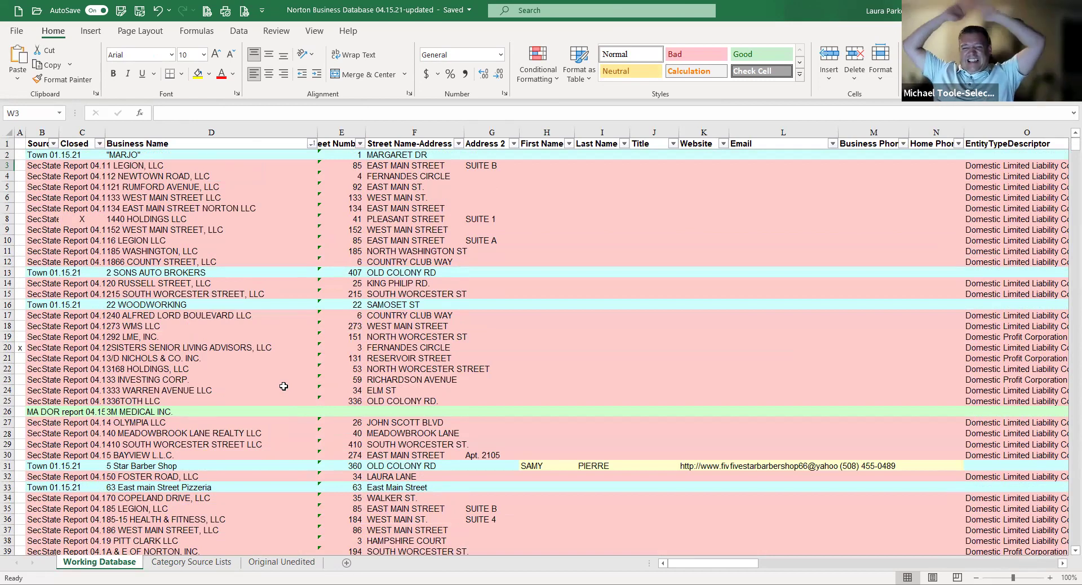
scroll(284, 386, down, 1)
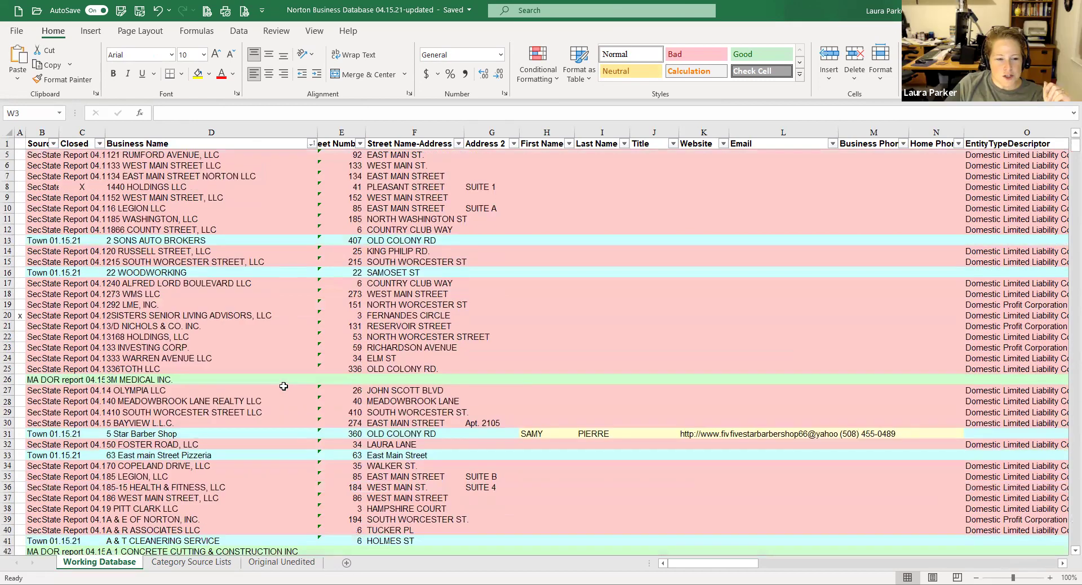
scroll(284, 386, down, 2)
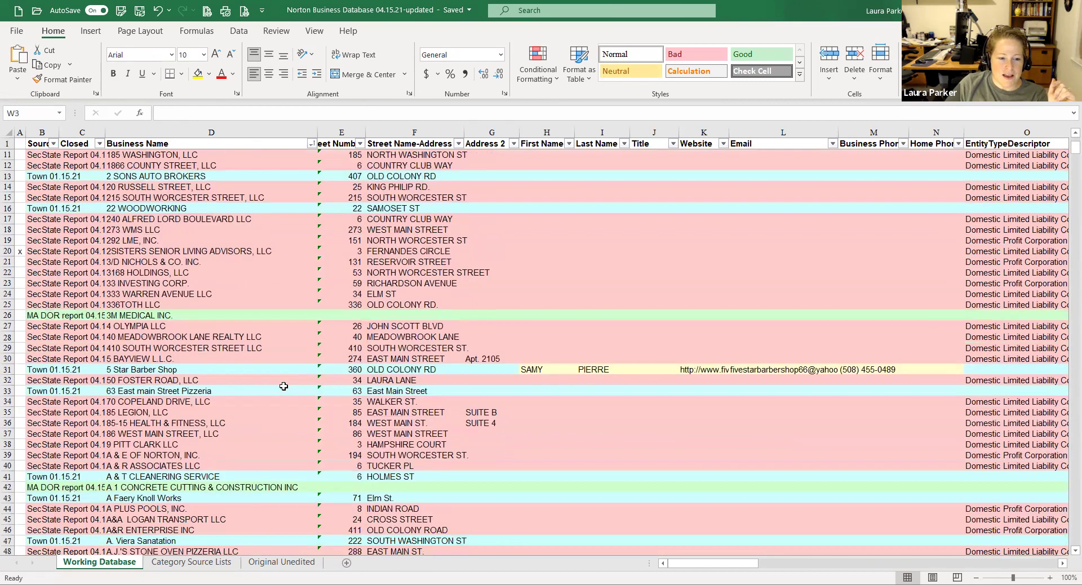
scroll(284, 386, down, 4)
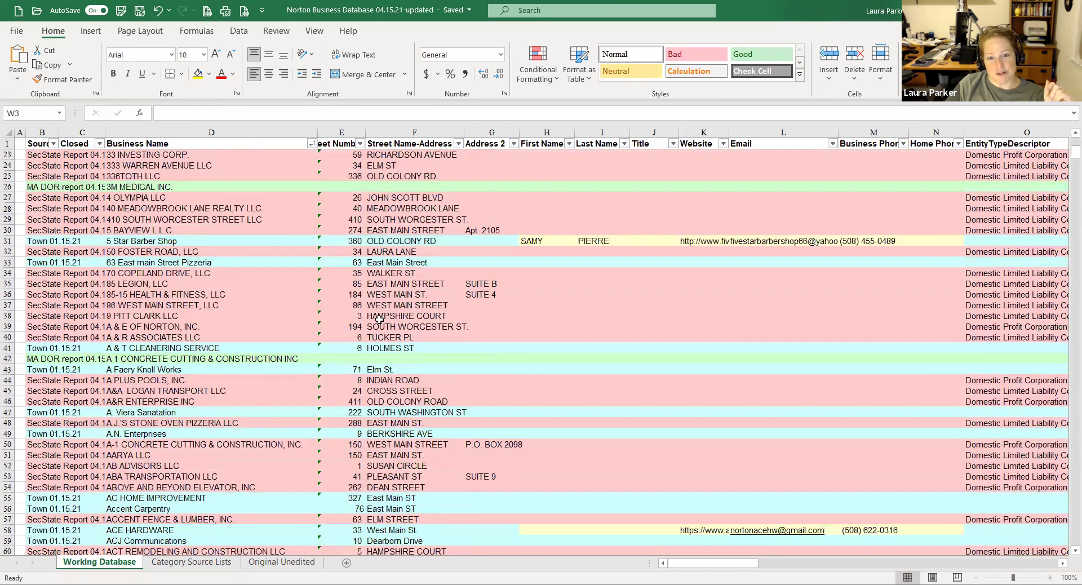
scroll(361, 364, down, 4)
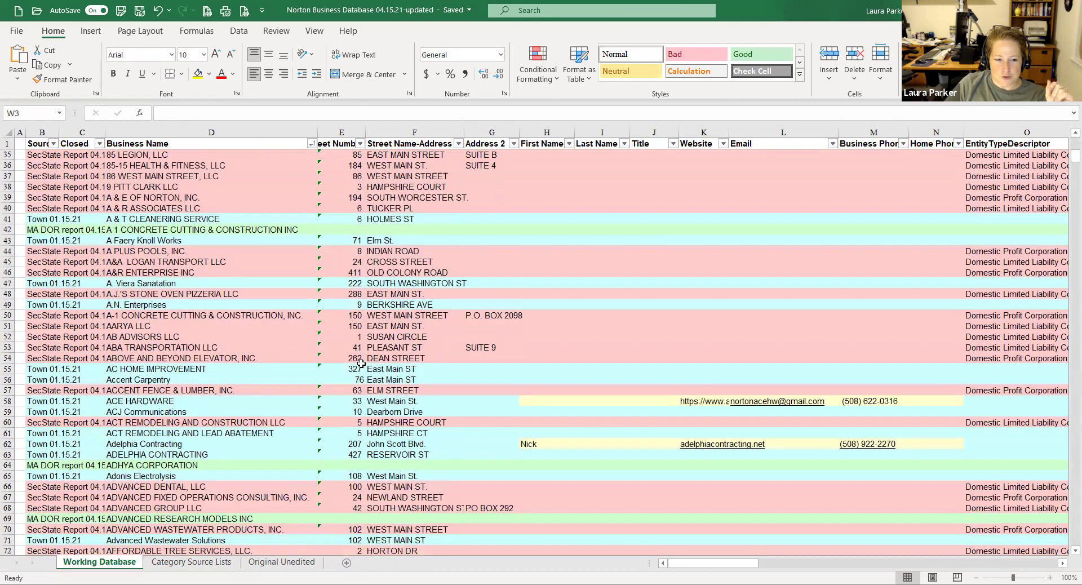
scroll(362, 363, down, 3)
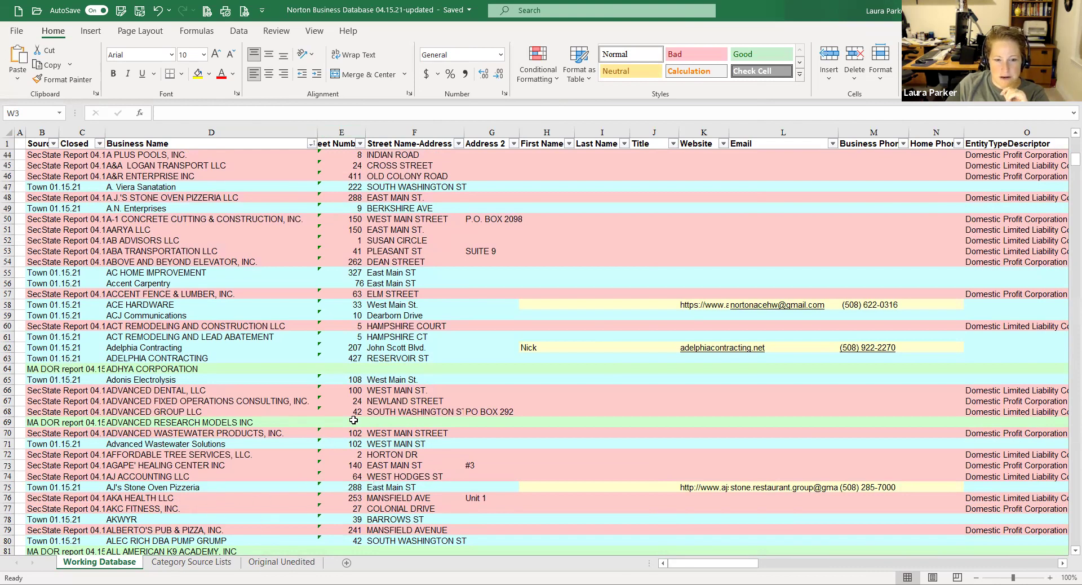
scroll(352, 408, down, 1)
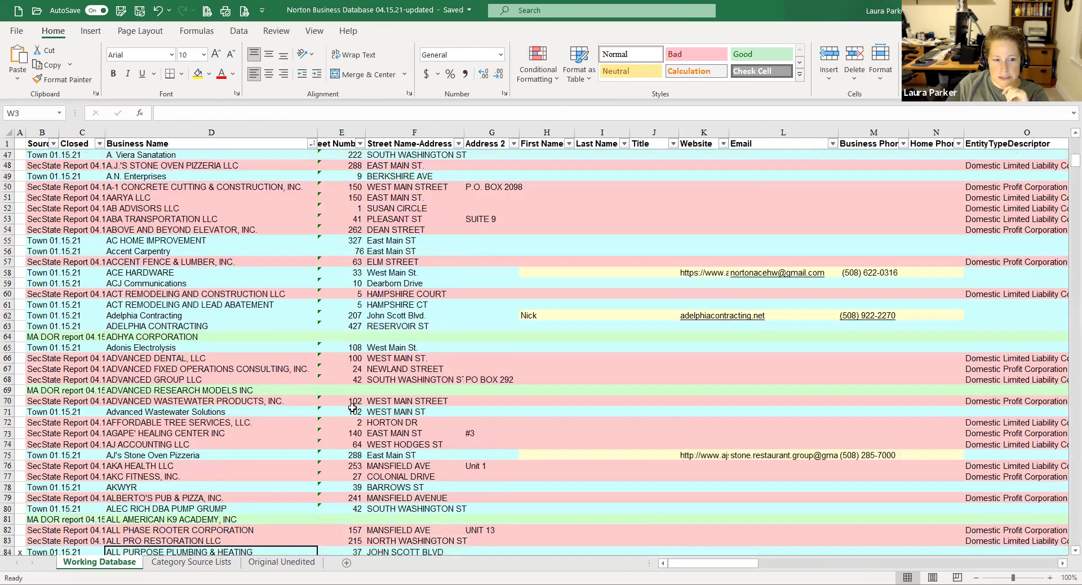
scroll(353, 408, down, 4)
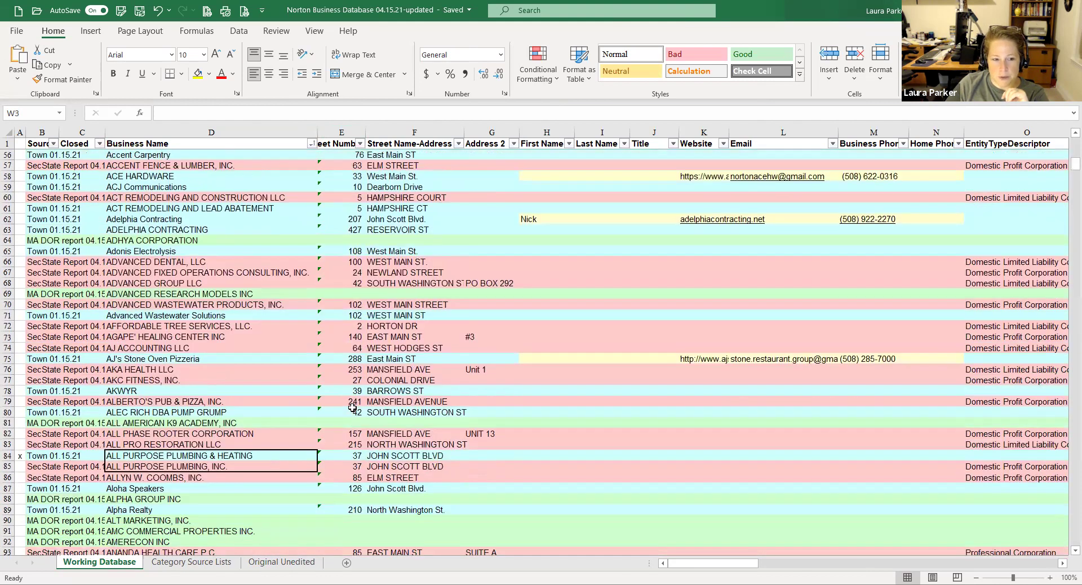
scroll(352, 408, down, 2)
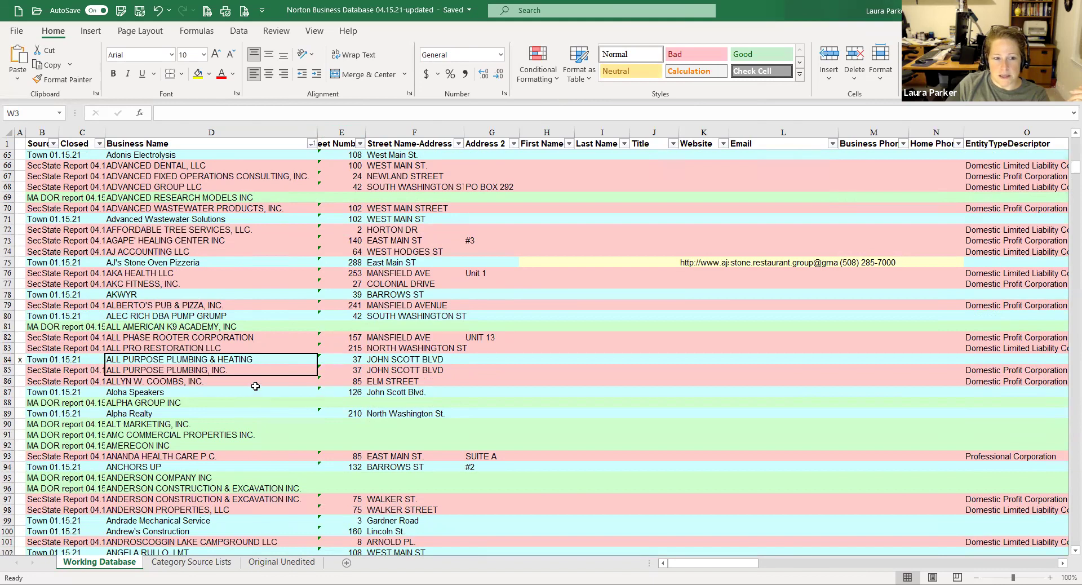
Find the outlined RUBIN companies in the Working Database and highlight their full rows 900 to 906
scroll(256, 387, up, 1)
scroll(889, 338, down, 1)
drag(1074, 167, 1067, 499)
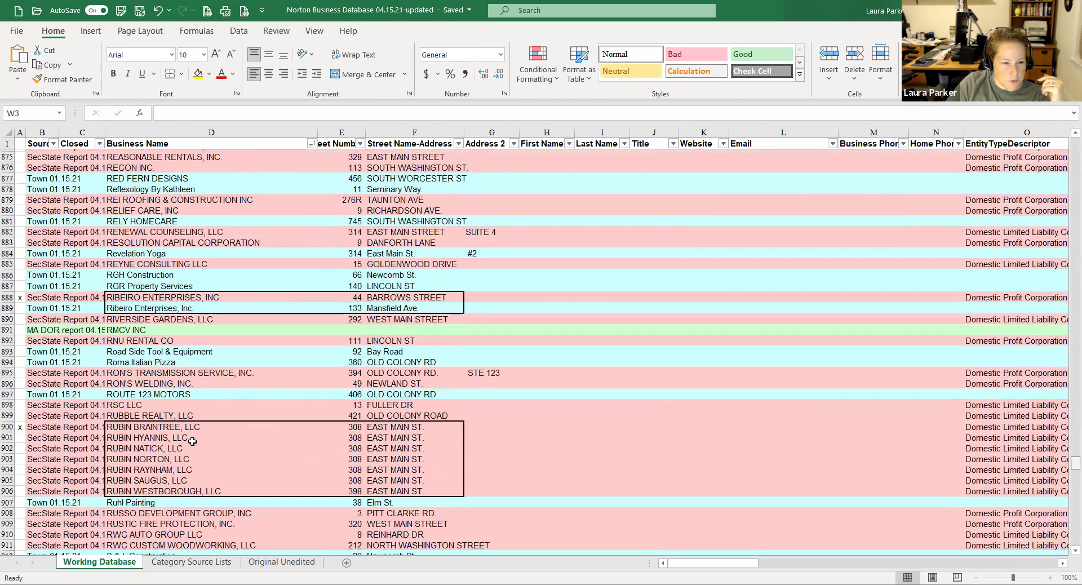
scroll(151, 386, down, 3)
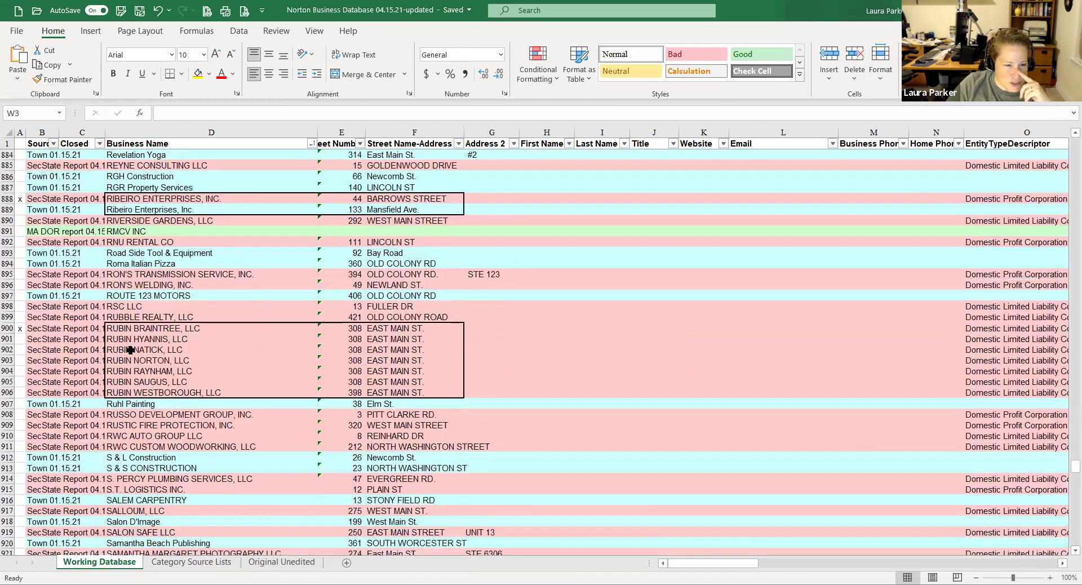
click(7, 328)
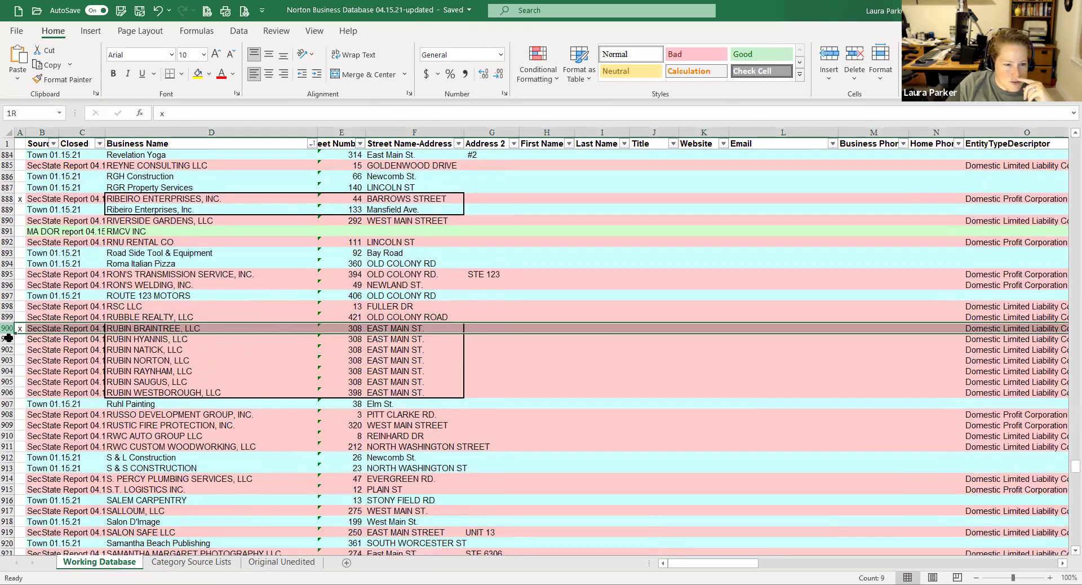
shift+click(5, 392)
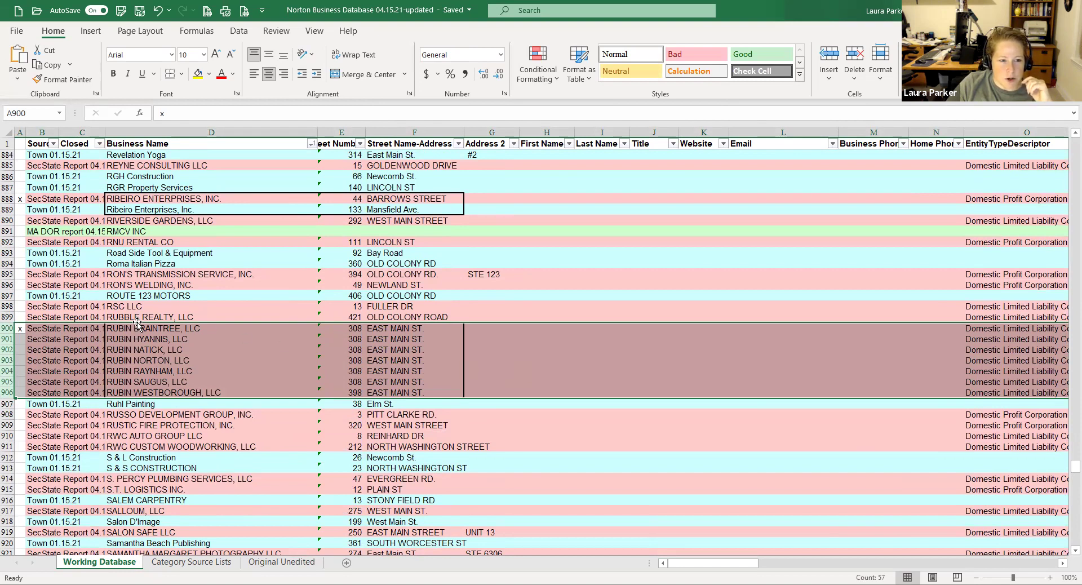
click(164, 329)
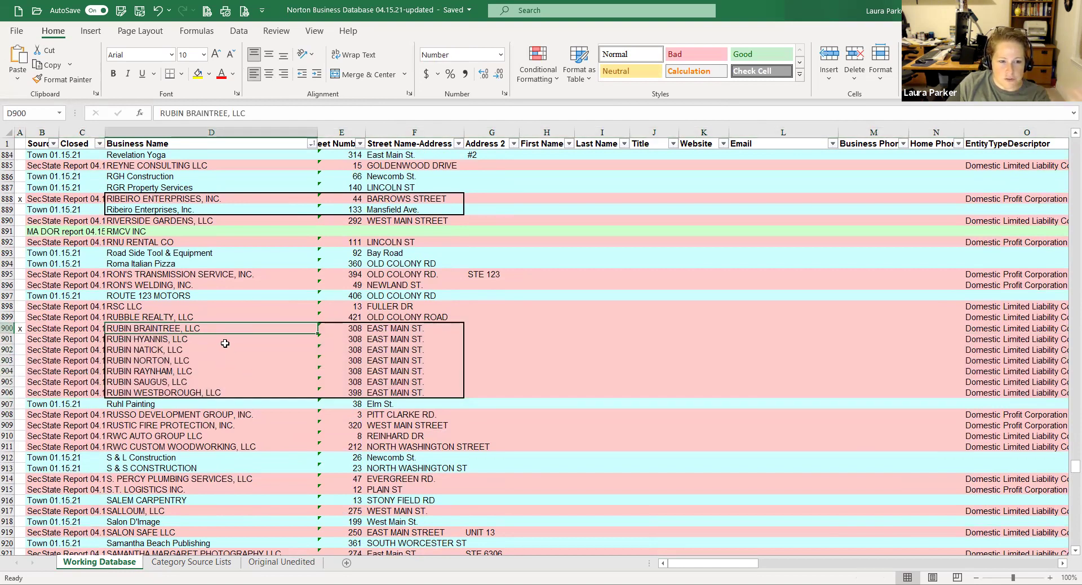
drag(7, 328, 137, 395)
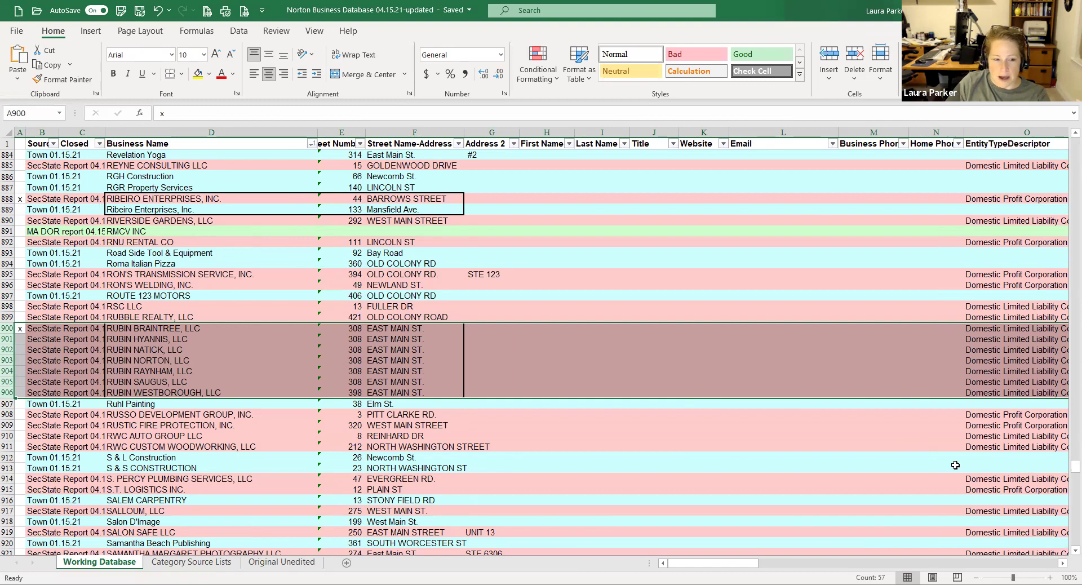
Look back through the businesses above the RUBIN group to the first rows, and select business name cell D9
scroll(582, 425, up, 13)
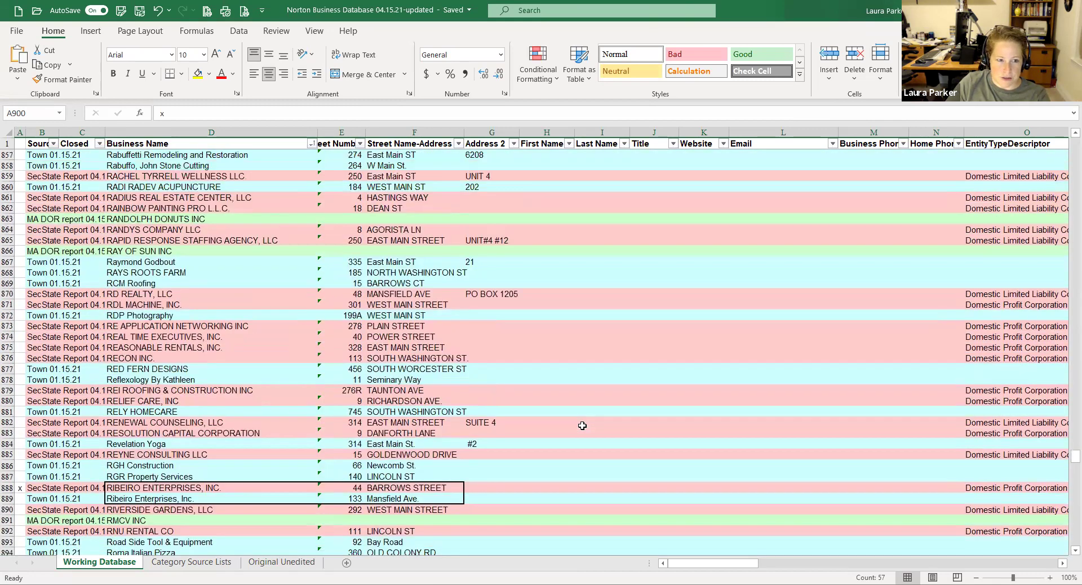
scroll(582, 426, up, 13)
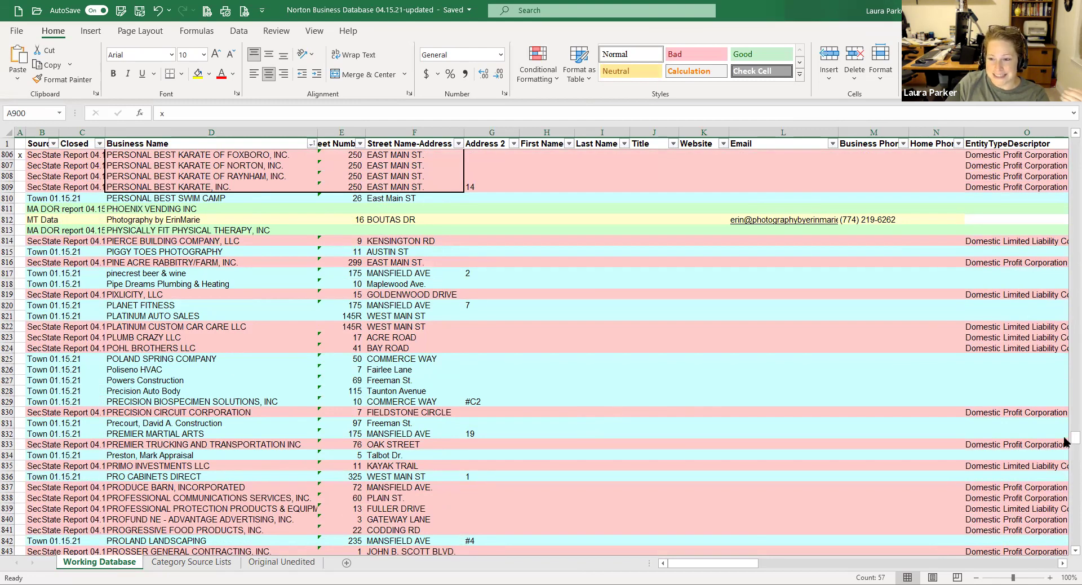
drag(1075, 438, 1068, 142)
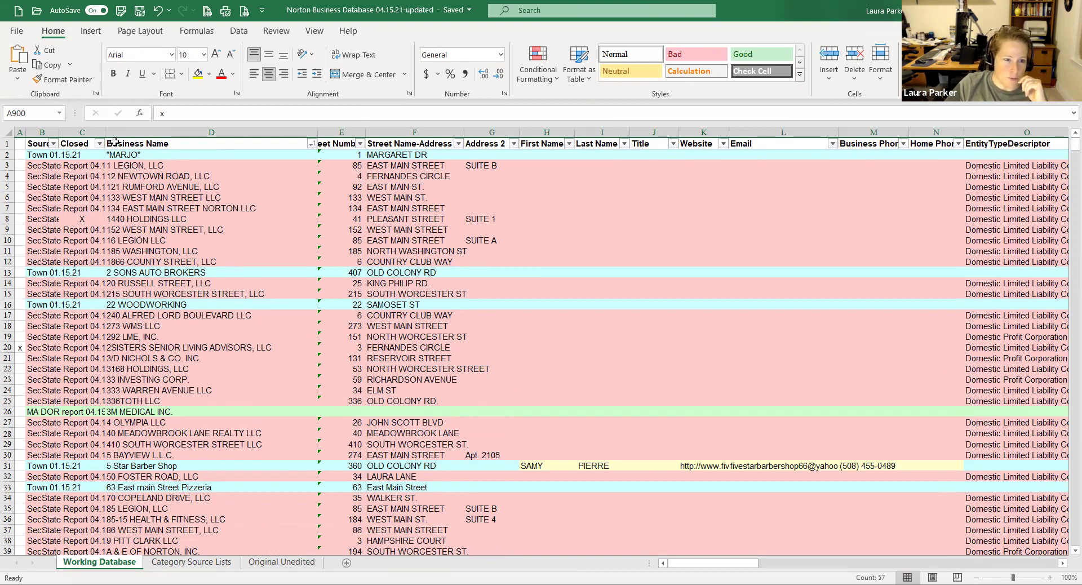
click(157, 227)
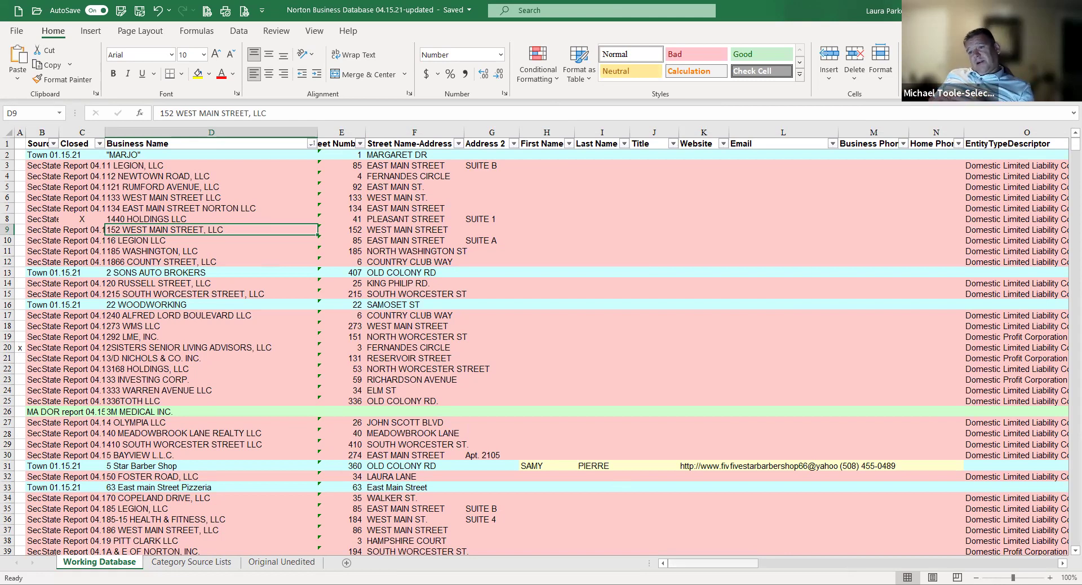
Review the categories and subcategories on the Category Source Lists sheet, and return to the Working Database
mouse_move(715, 563)
mouse_down()
mouse_move(957, 560)
mouse_move(715, 564)
mouse_up()
click(192, 562)
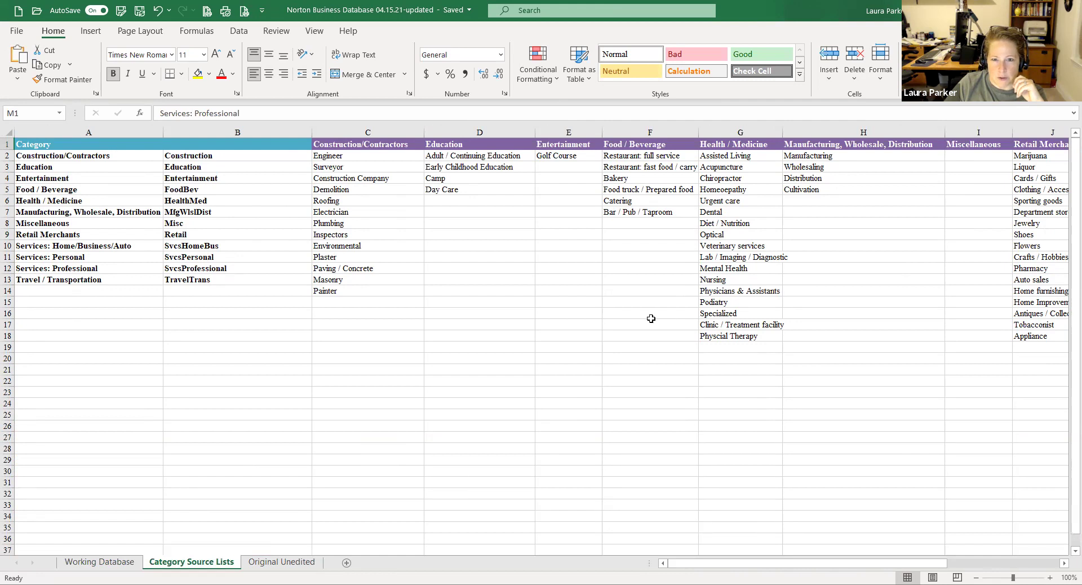
mouse_move(784, 560)
mouse_down()
mouse_move(862, 560)
mouse_move(784, 562)
mouse_up()
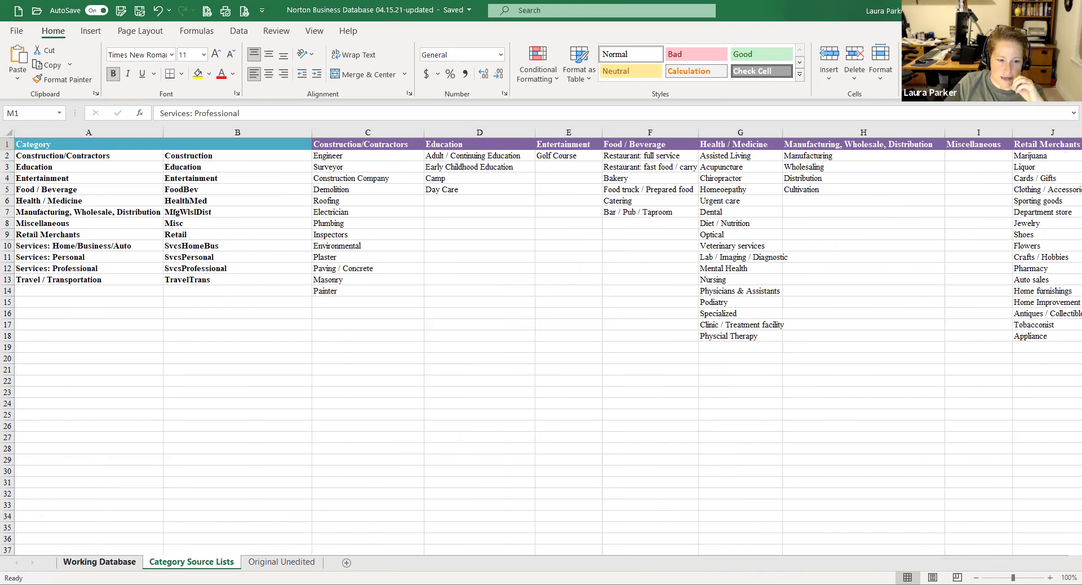
click(99, 562)
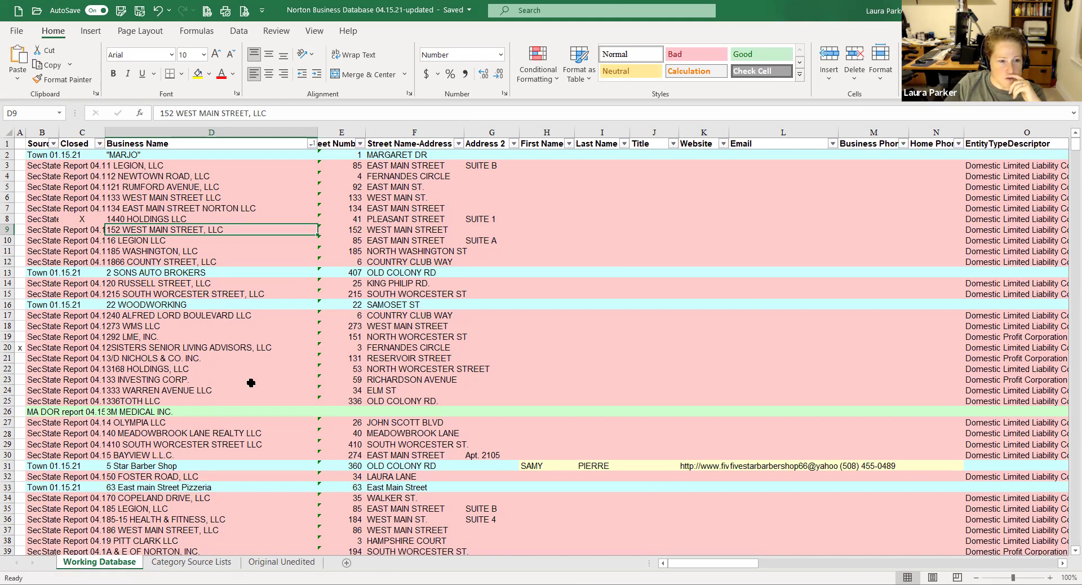
Find the outlined ALL PURPOSE PLUMBING pair, highlight rows 84 and 85, and clear the highlight
scroll(251, 383, down, 5)
scroll(251, 382, down, 14)
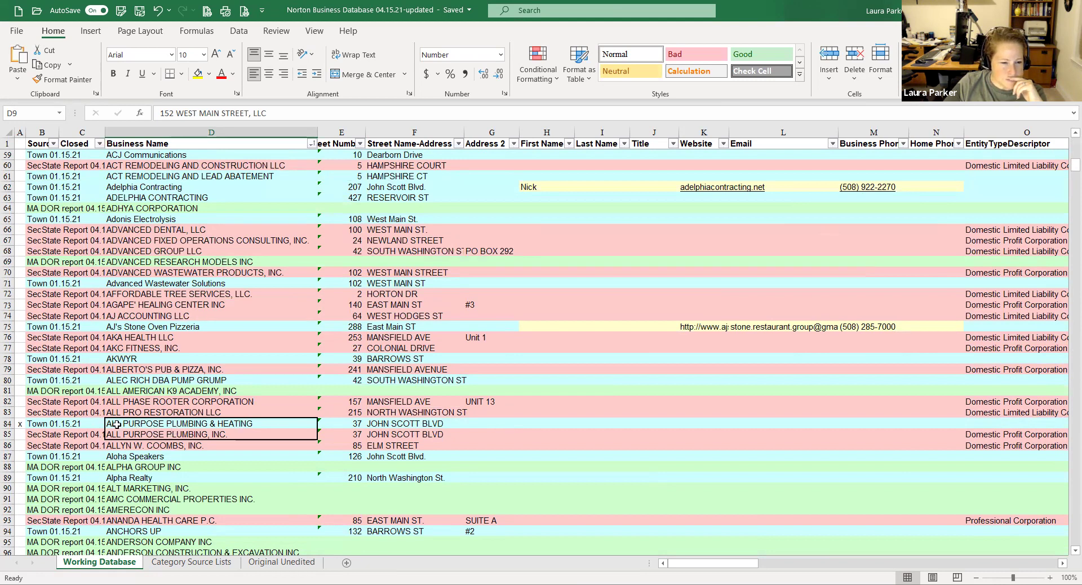
click(6, 424)
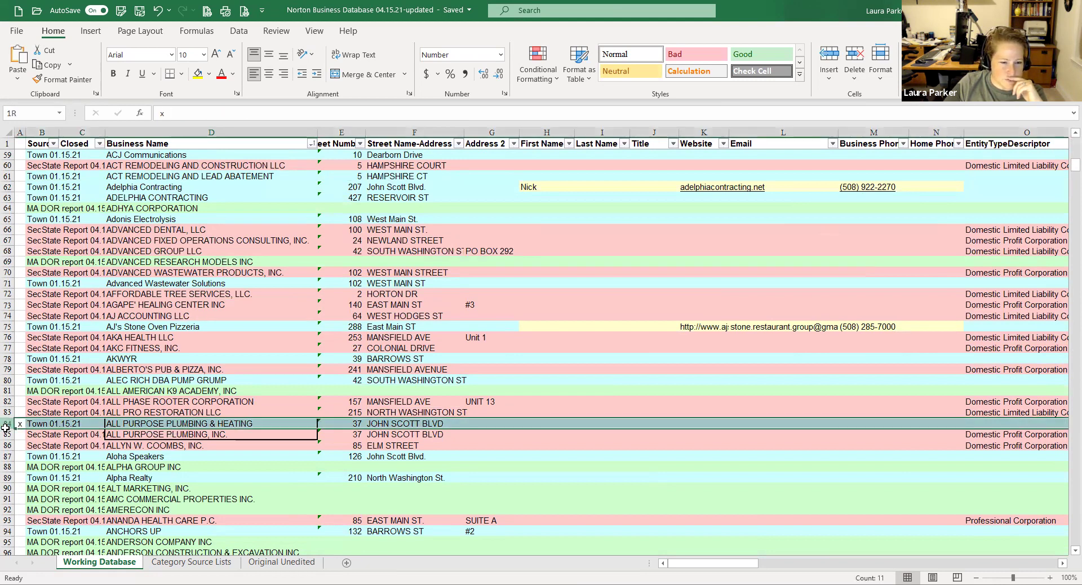
drag(6, 428, 5, 435)
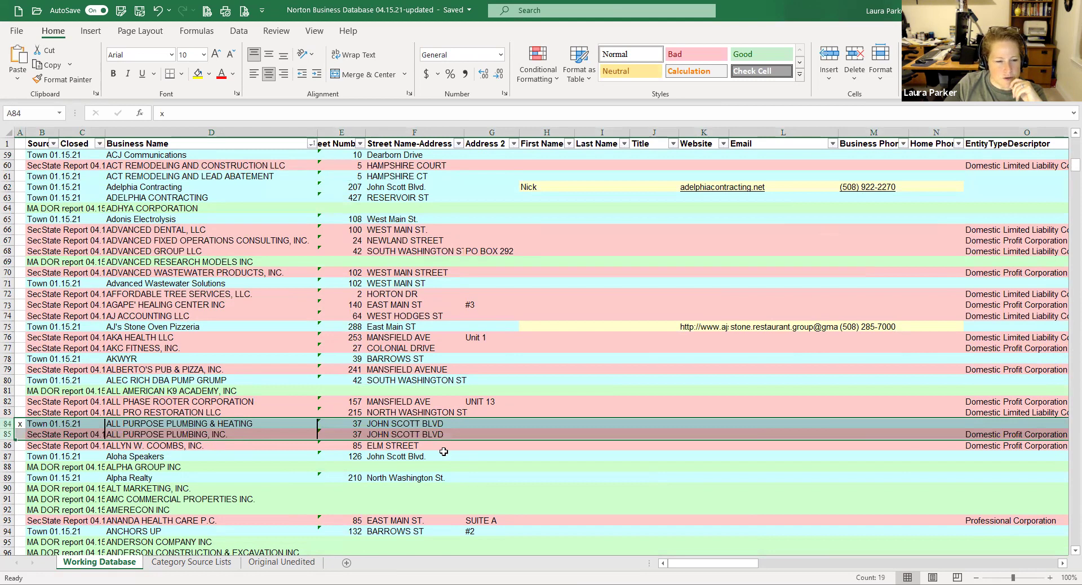
scroll(443, 451, down, 1)
drag(225, 412, 225, 391)
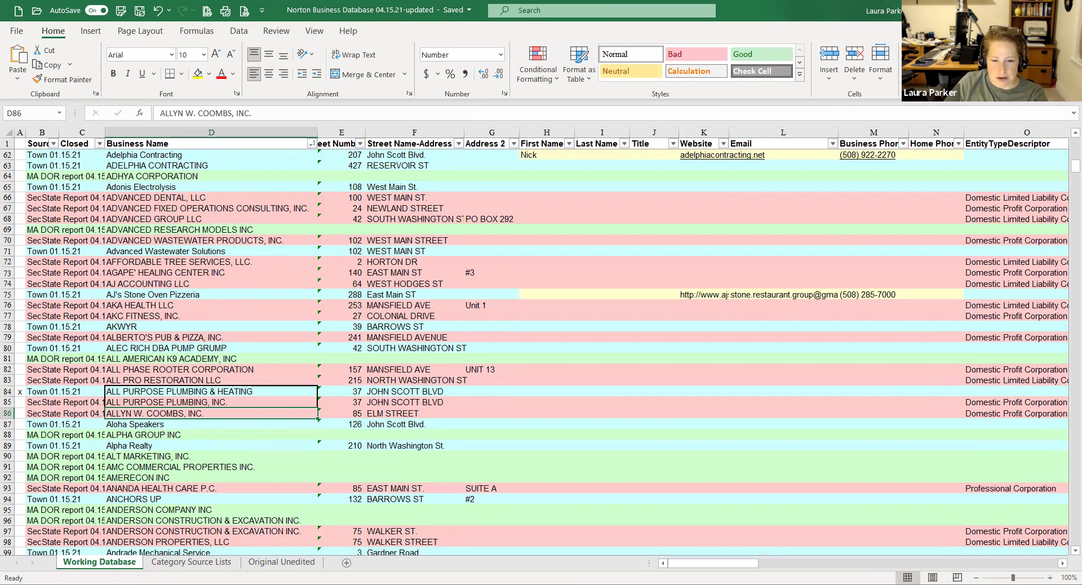
Find the outlined Barnside Corporation pair, highlight rows 129 and 130, and clear the highlight by selecting G128
mouse_move(713, 563)
mouse_down()
mouse_move(737, 563)
mouse_move(716, 563)
mouse_up()
click(280, 437)
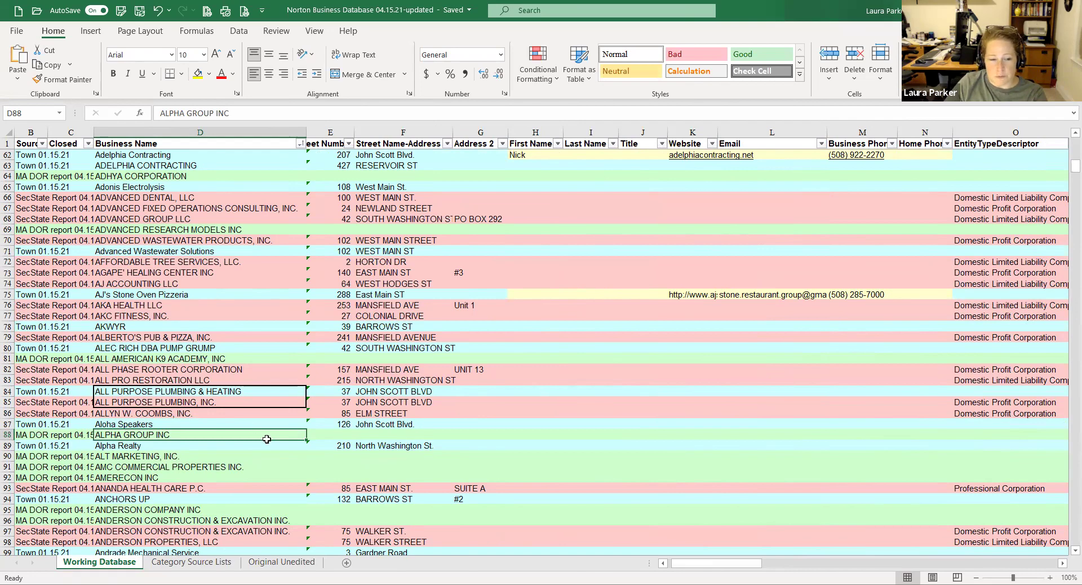
click(282, 467)
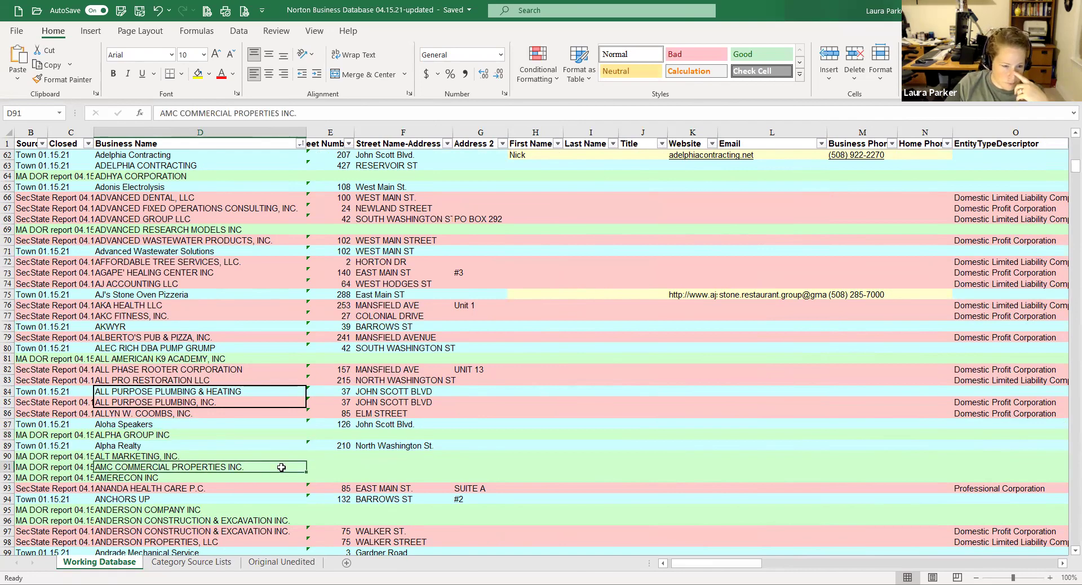
scroll(281, 468, down, 12)
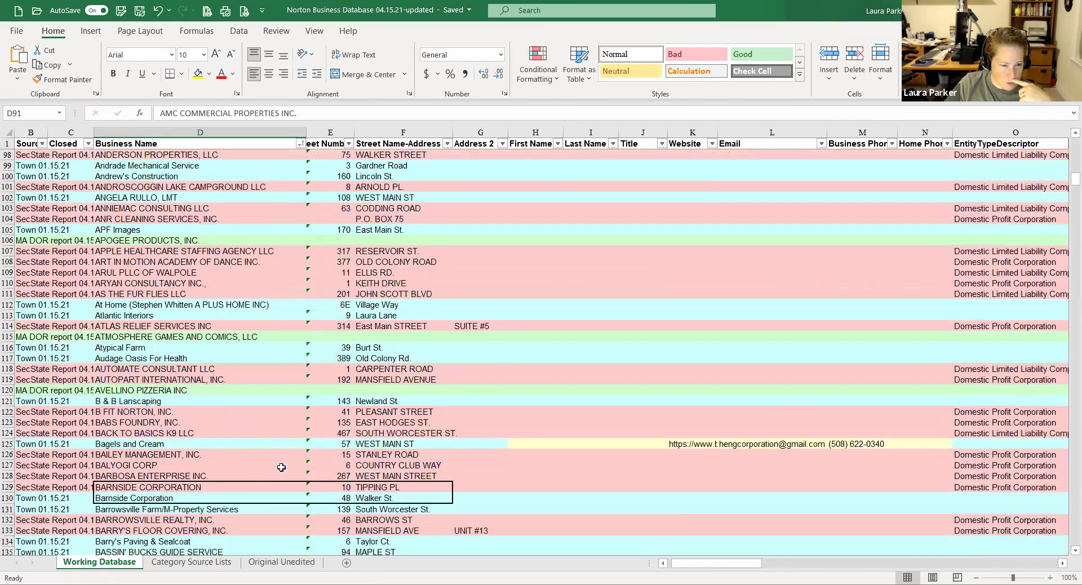
scroll(281, 467, down, 2)
click(6, 424)
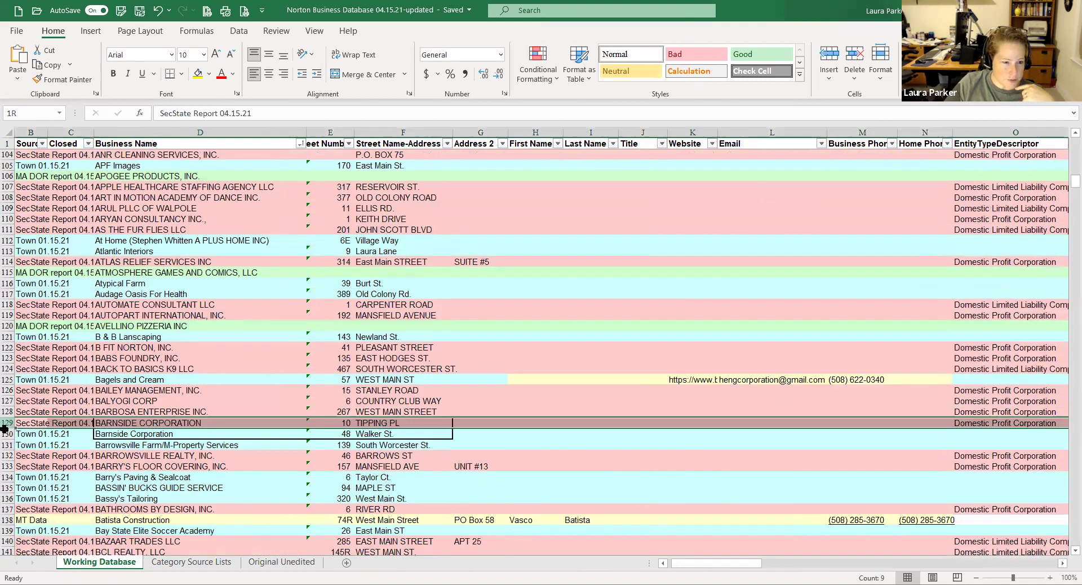
drag(5, 424, 5, 429)
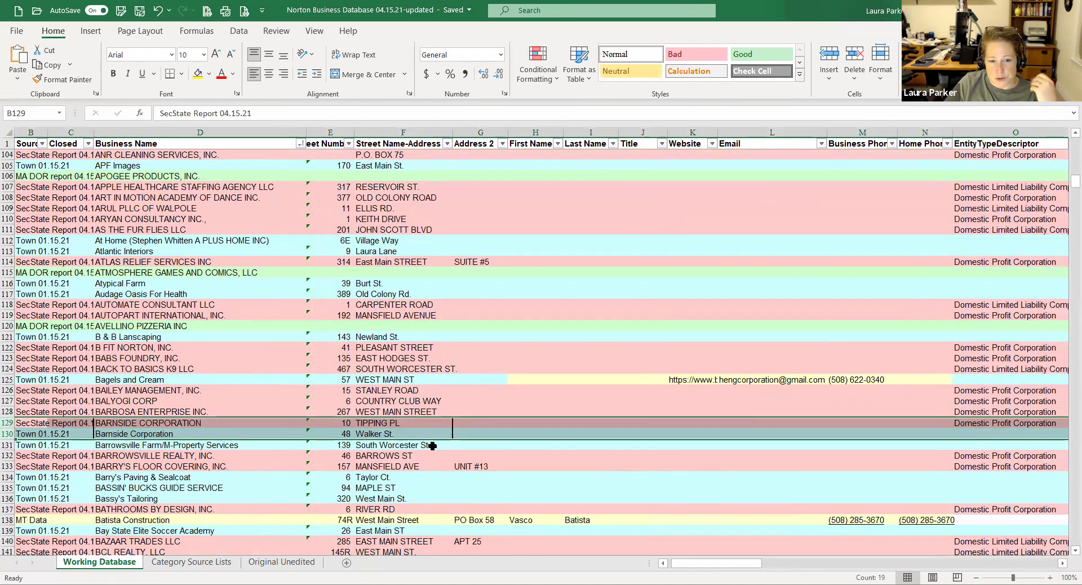
click(469, 413)
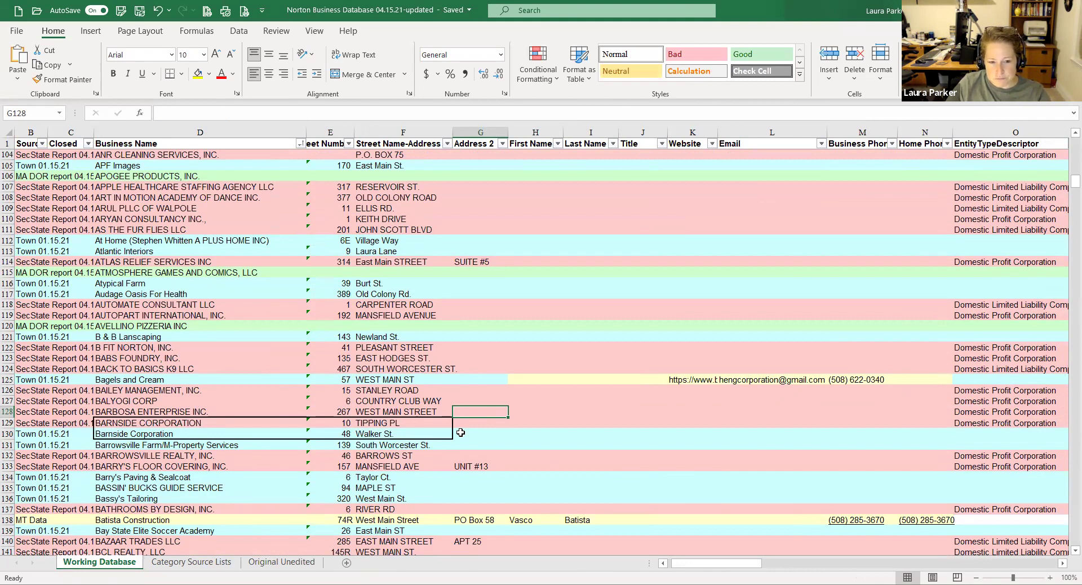
Examine the businesses from the Barnside pair down to about row 300, checking for outlined or x-marked likely duplicates
scroll(460, 432, down, 5)
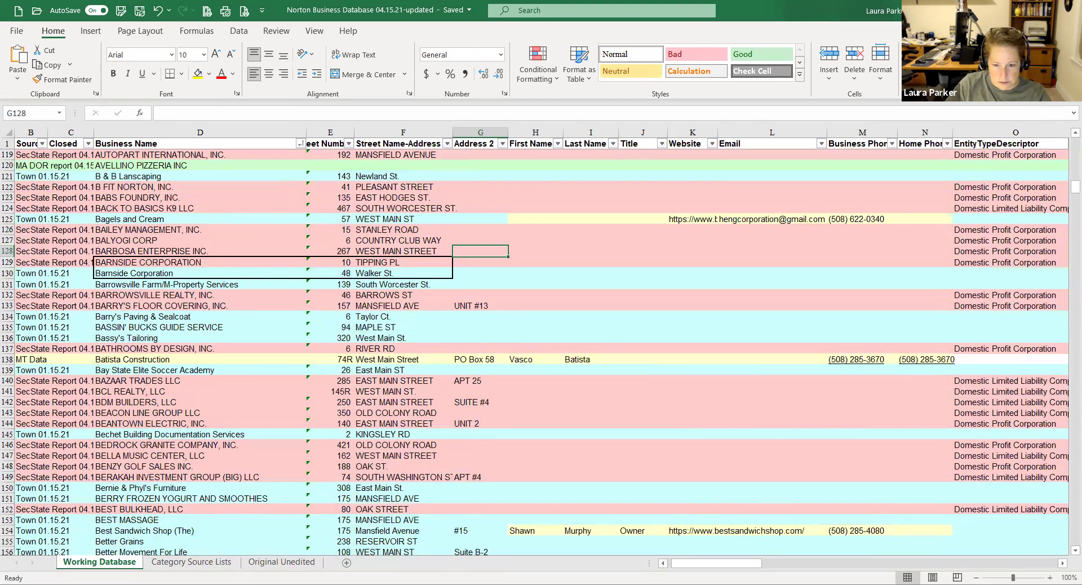
click(664, 563)
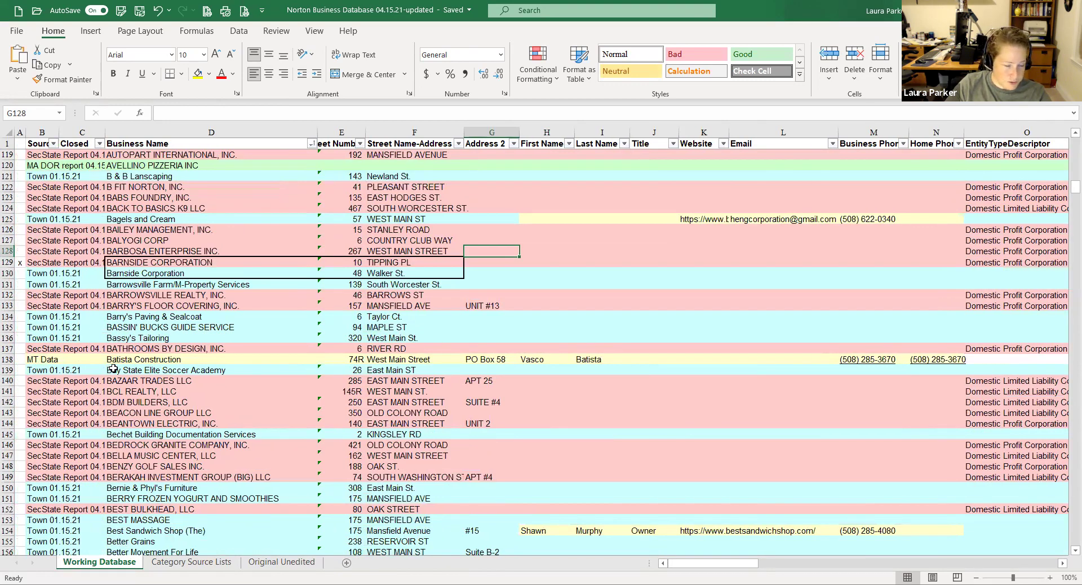
scroll(97, 357, down, 1)
scroll(97, 358, down, 13)
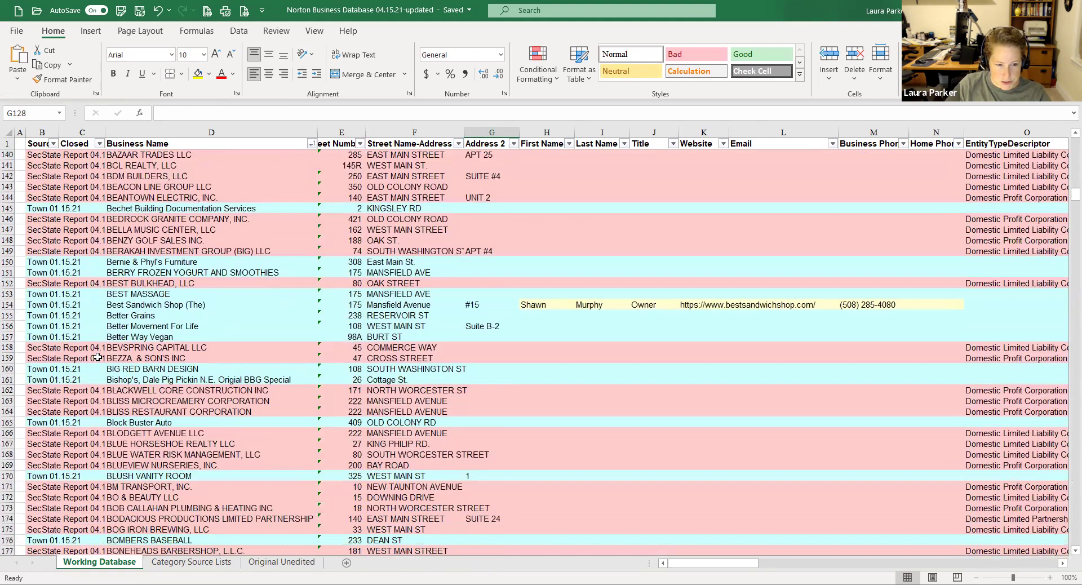
scroll(97, 357, down, 4)
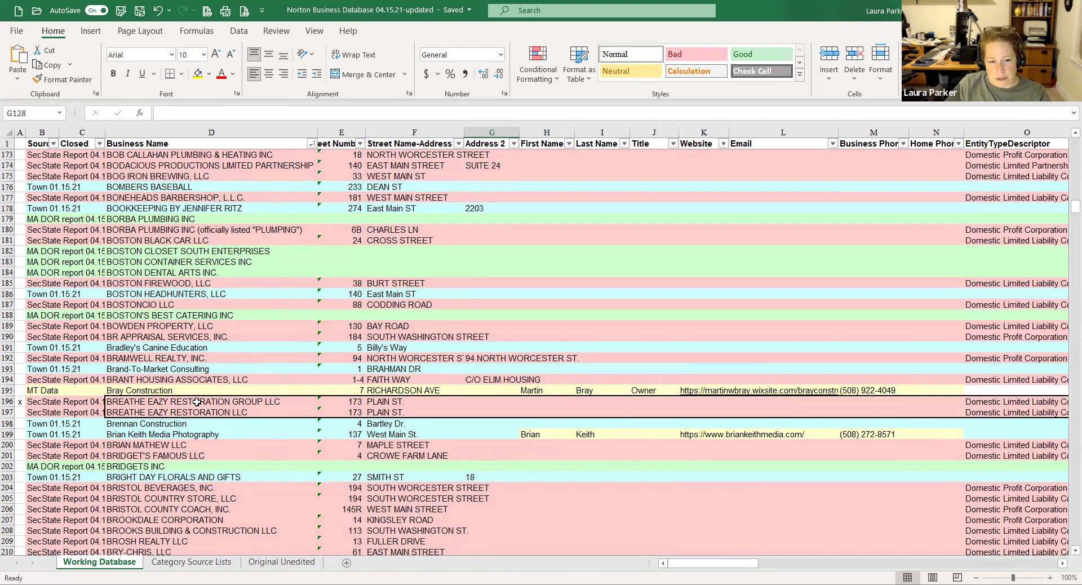
scroll(197, 402, down, 3)
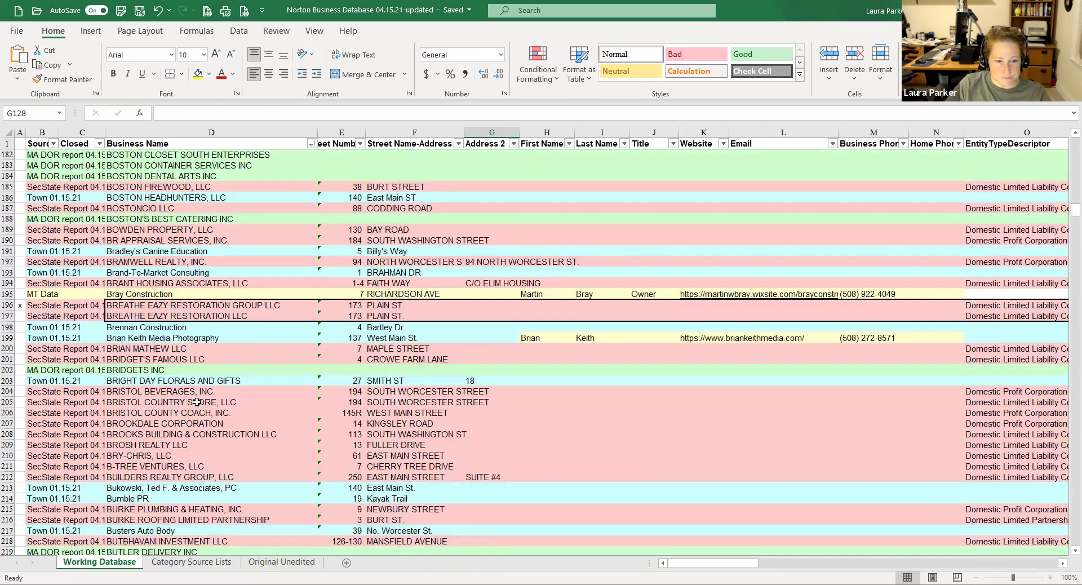
scroll(197, 402, down, 9)
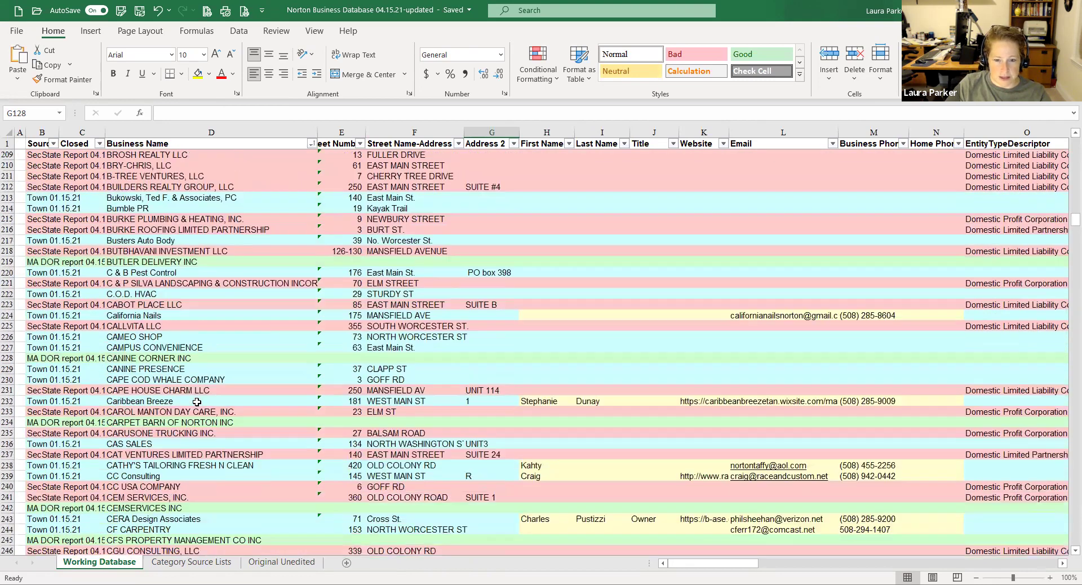
scroll(196, 402, down, 3)
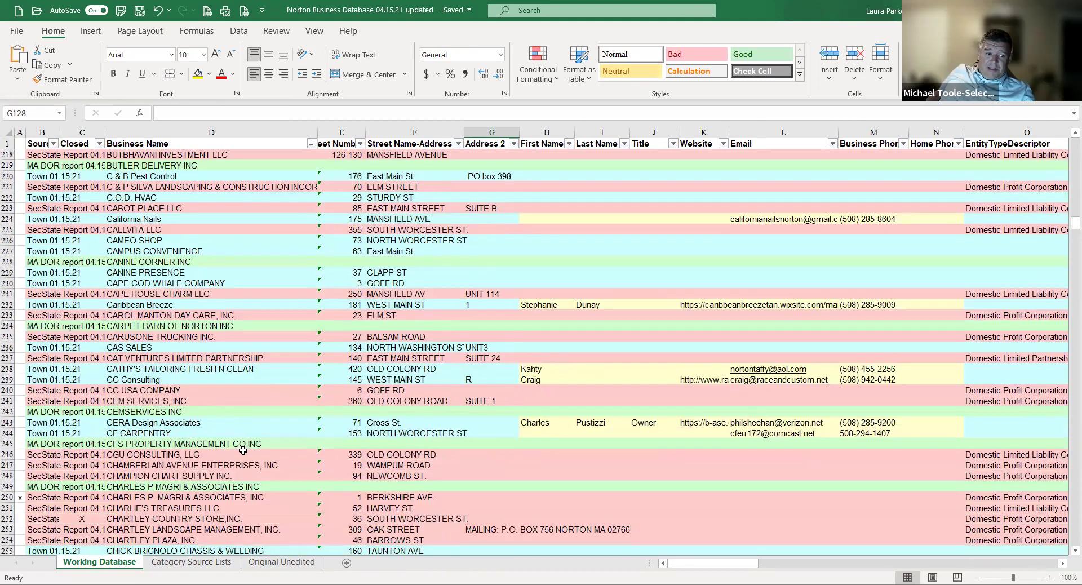
scroll(243, 450, down, 2)
scroll(243, 450, down, 4)
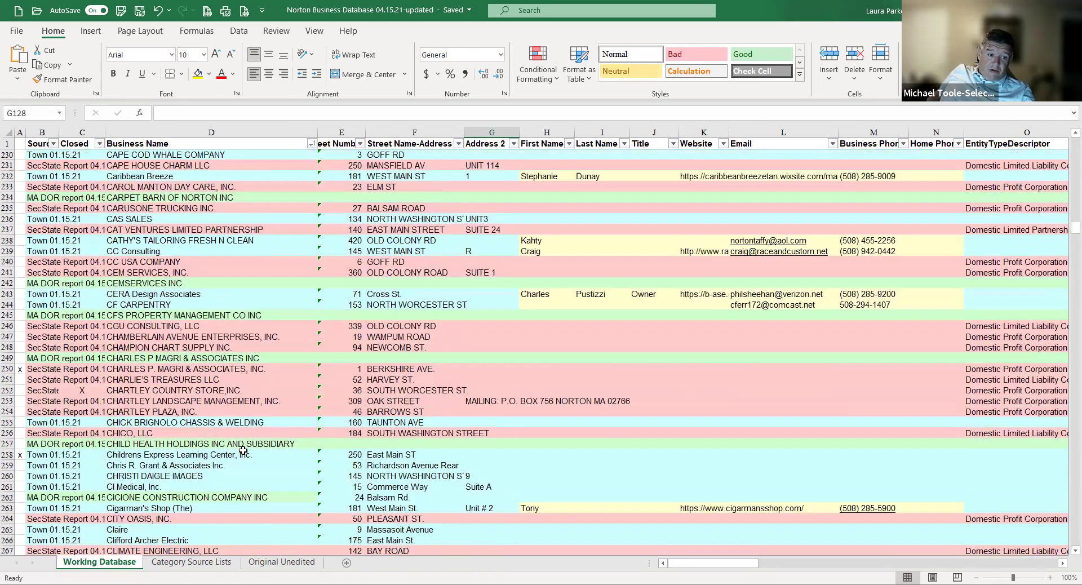
scroll(243, 450, down, 4)
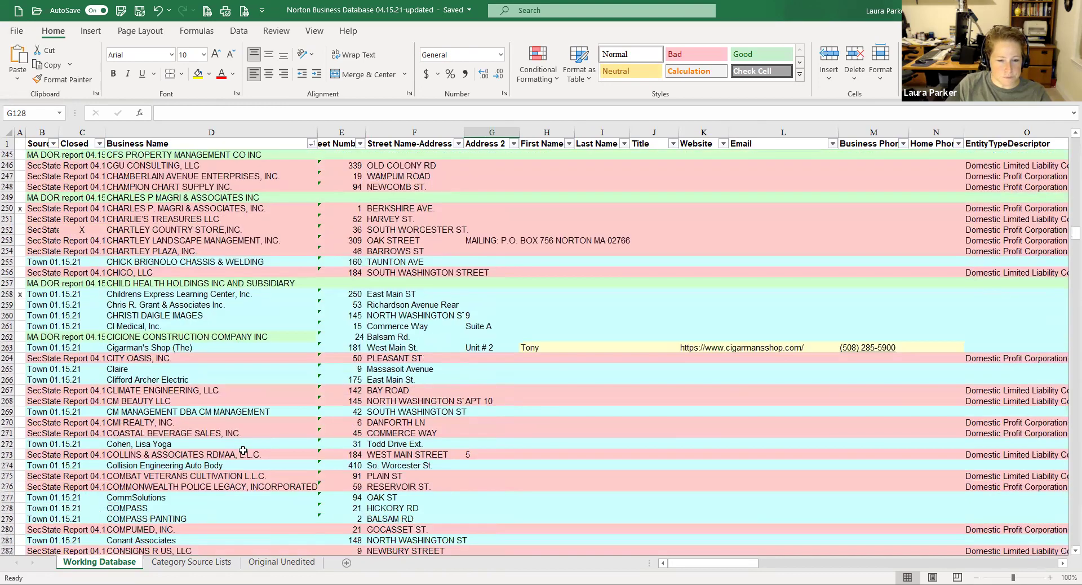
scroll(243, 450, down, 2)
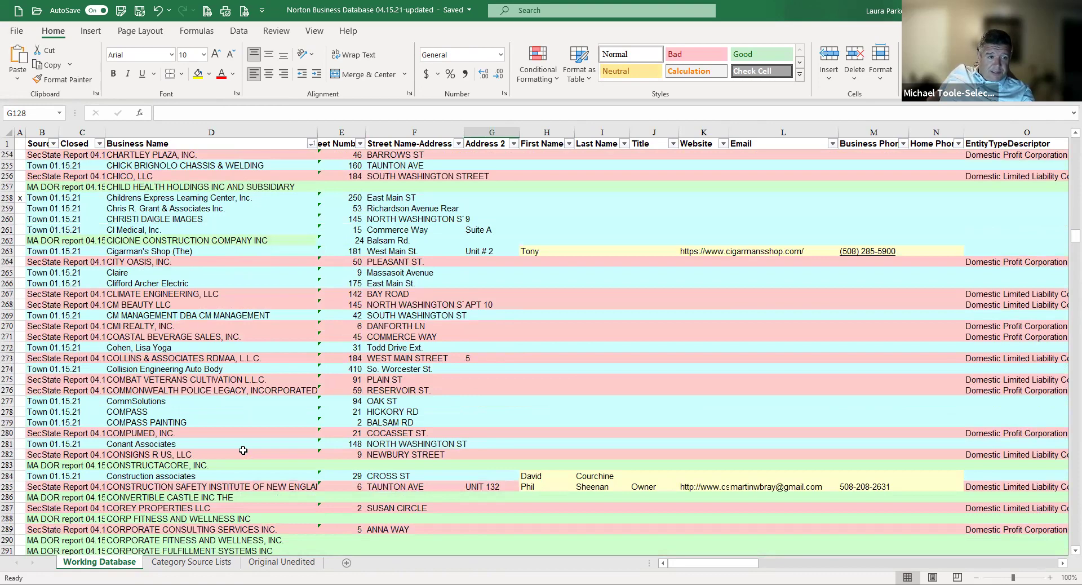
scroll(243, 450, down, 5)
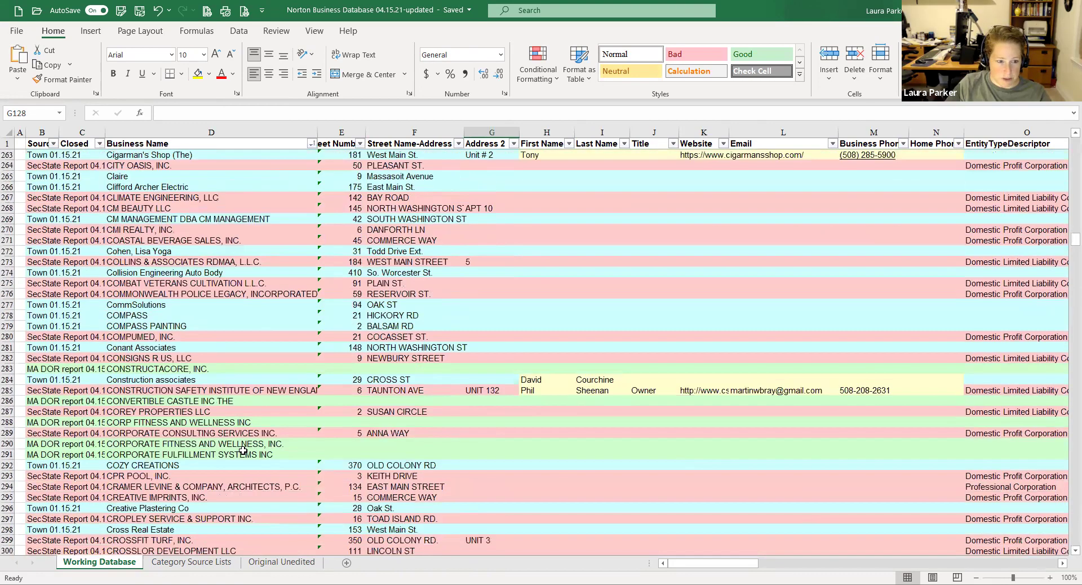
Look back over the reviewed businesses and return to the first rows of the Working Database
scroll(243, 451, up, 19)
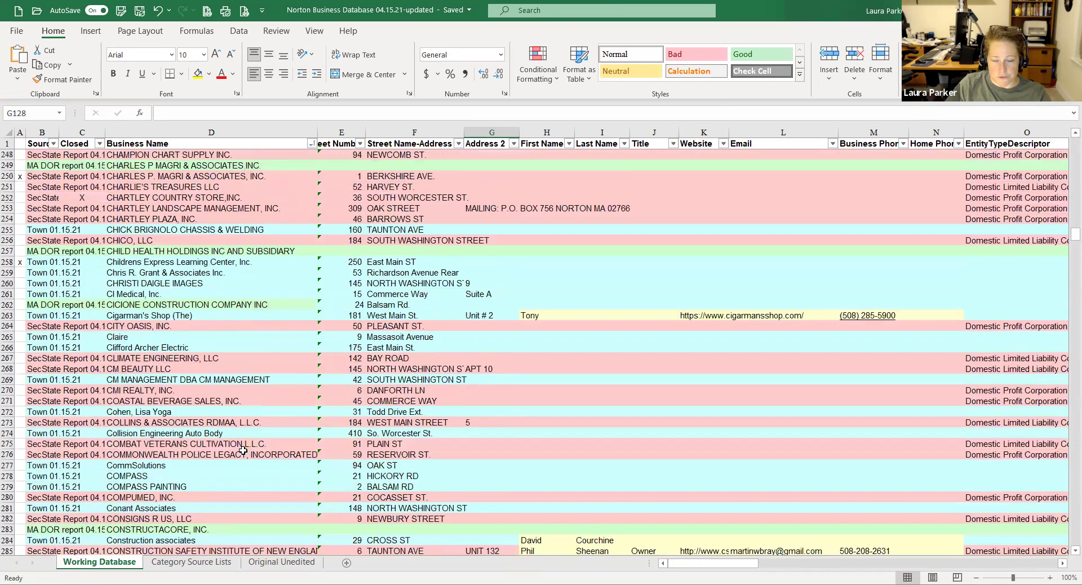
scroll(242, 451, up, 19)
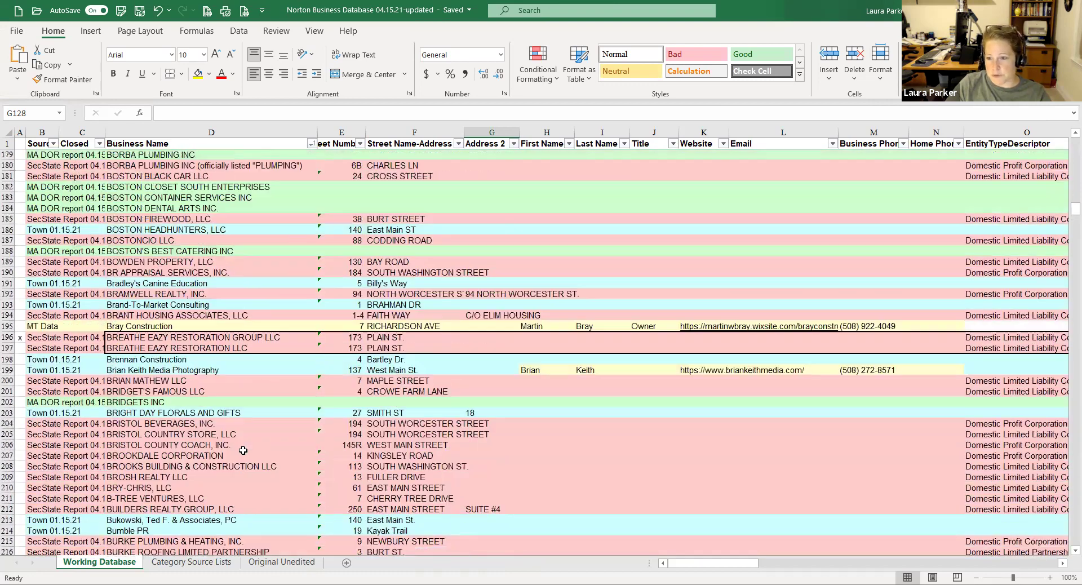
scroll(243, 450, up, 10)
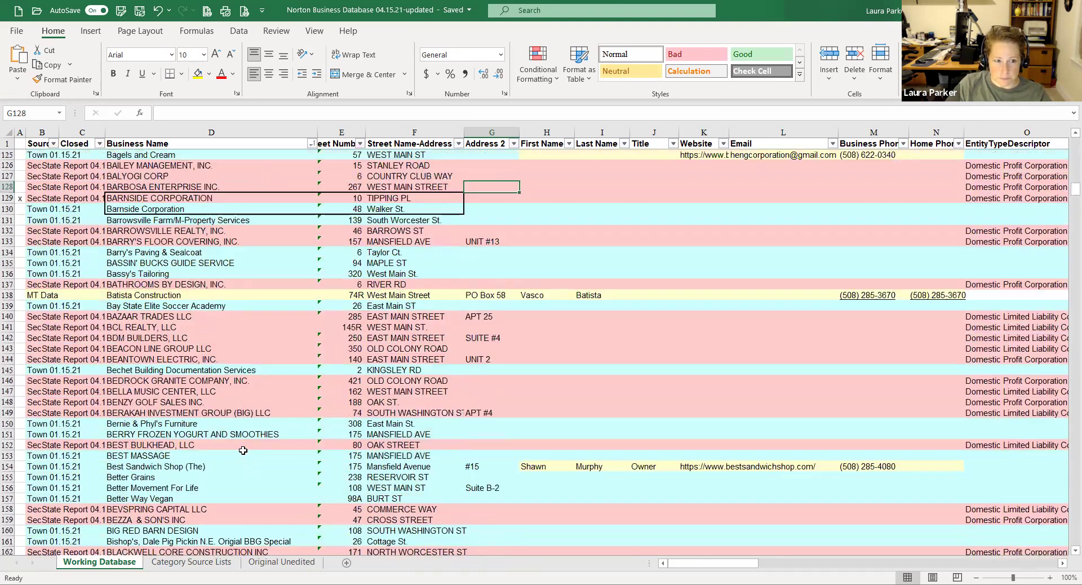
drag(1065, 193, 1068, 138)
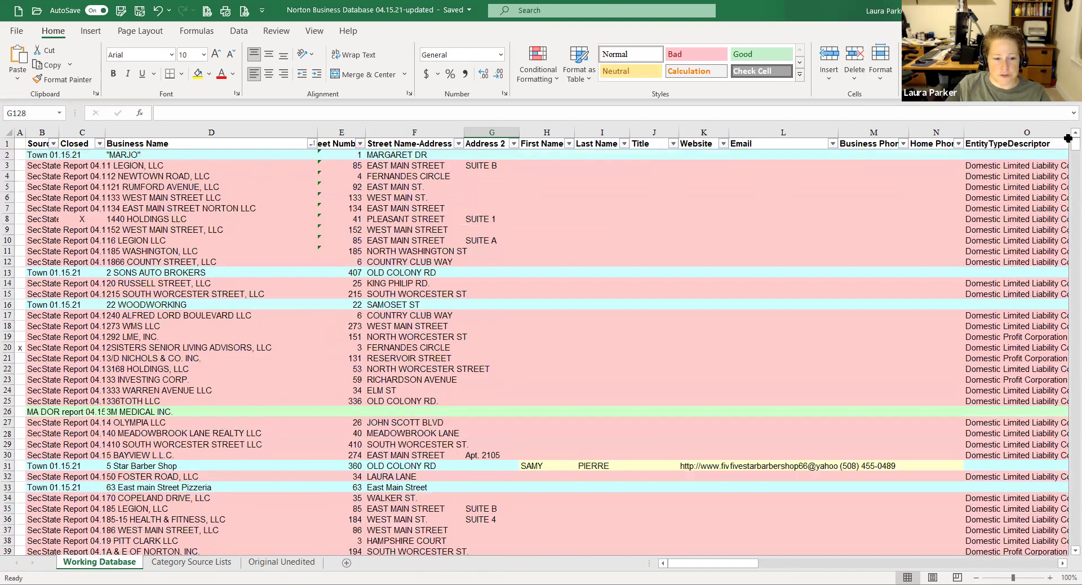